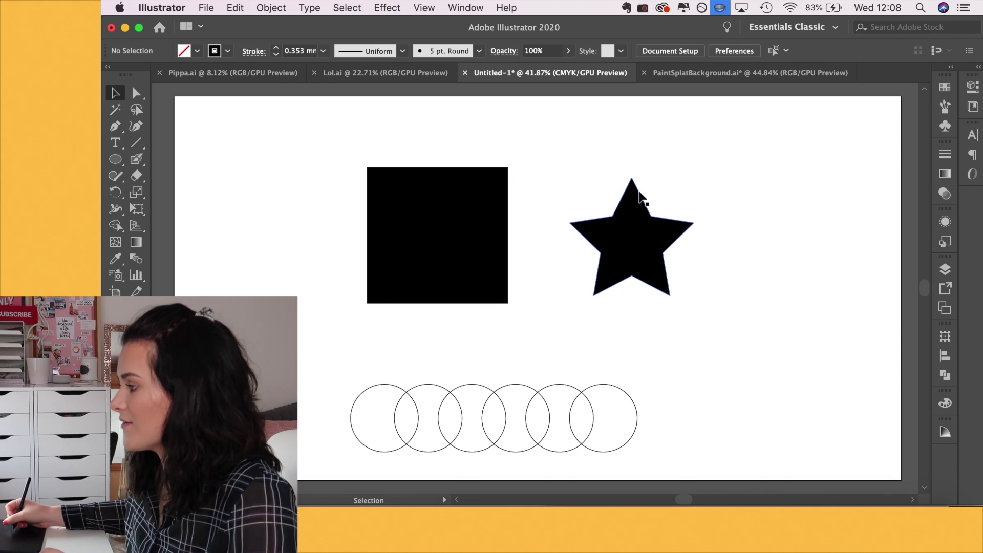
Step: Change the star's fill from black to gold in the Color Picker
left_click(634, 228)
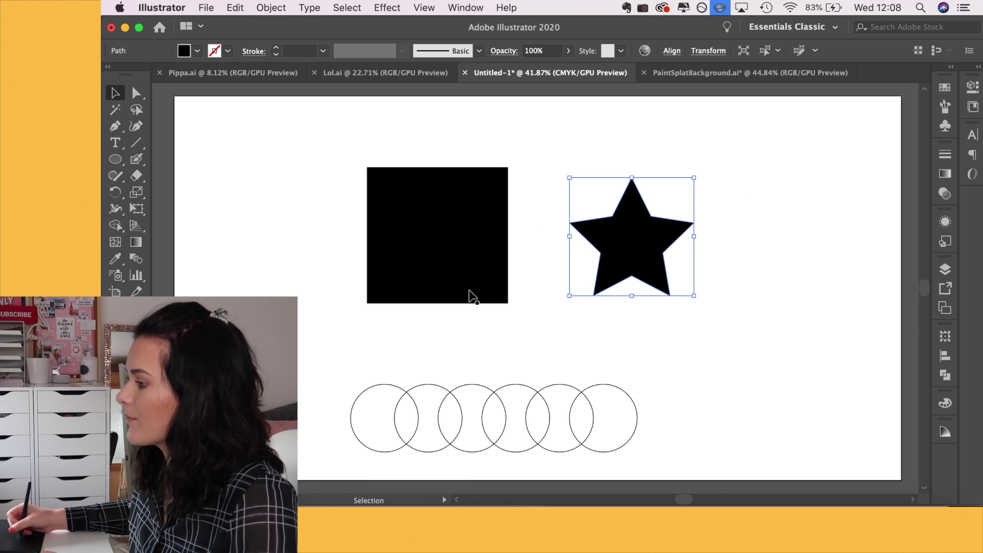
left_click(944, 403)
double_click(774, 264)
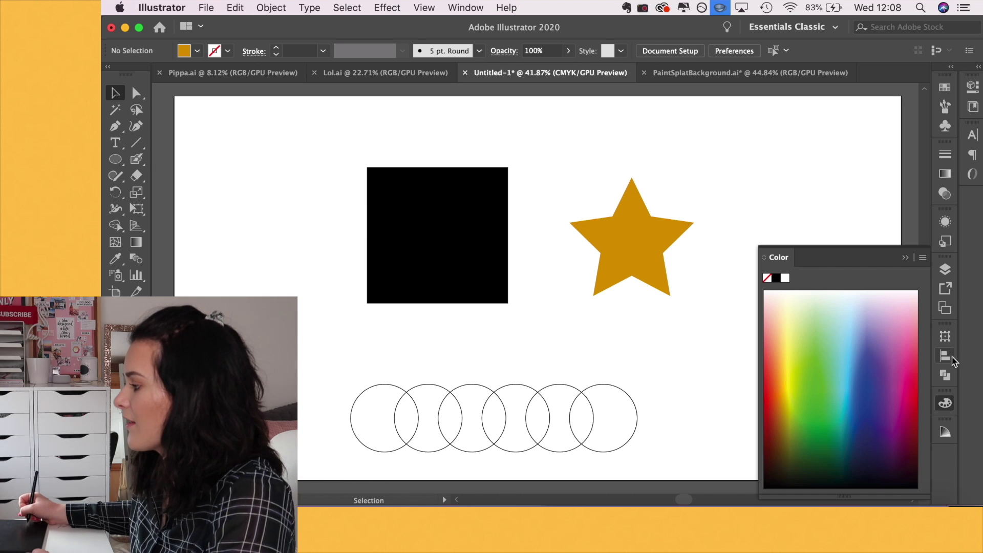
Step: Bring up the Pathfinder panel from the dock
left_click(945, 375)
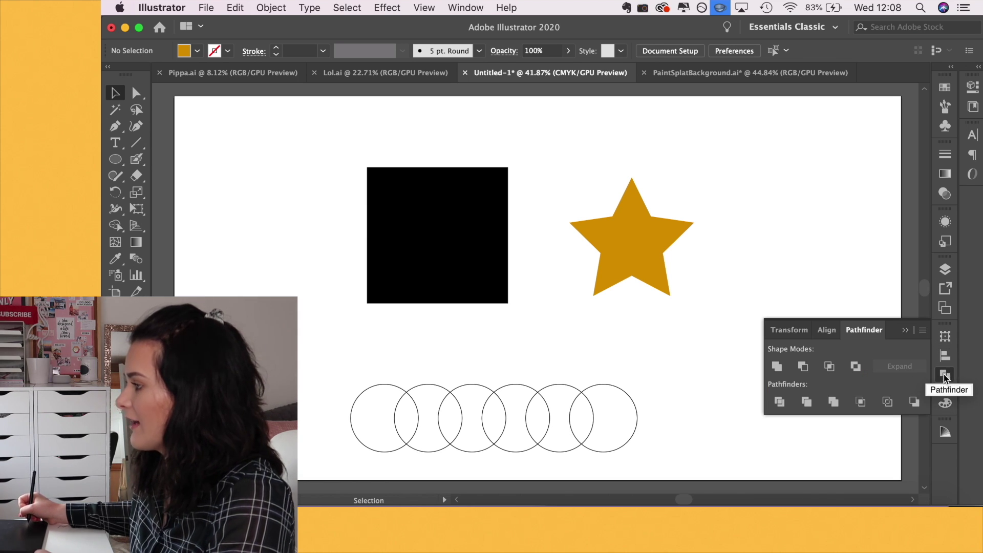
left_click(464, 8)
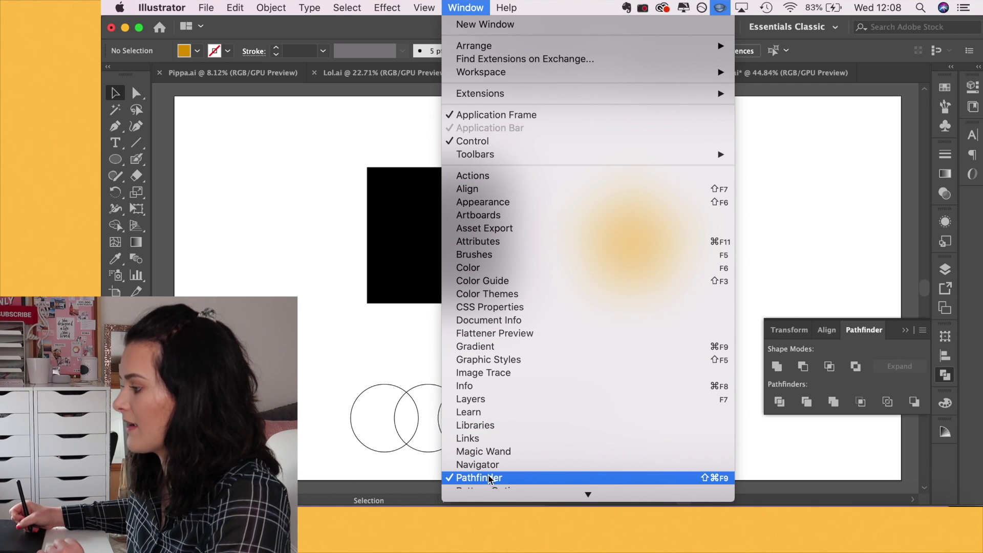
left_click(778, 238)
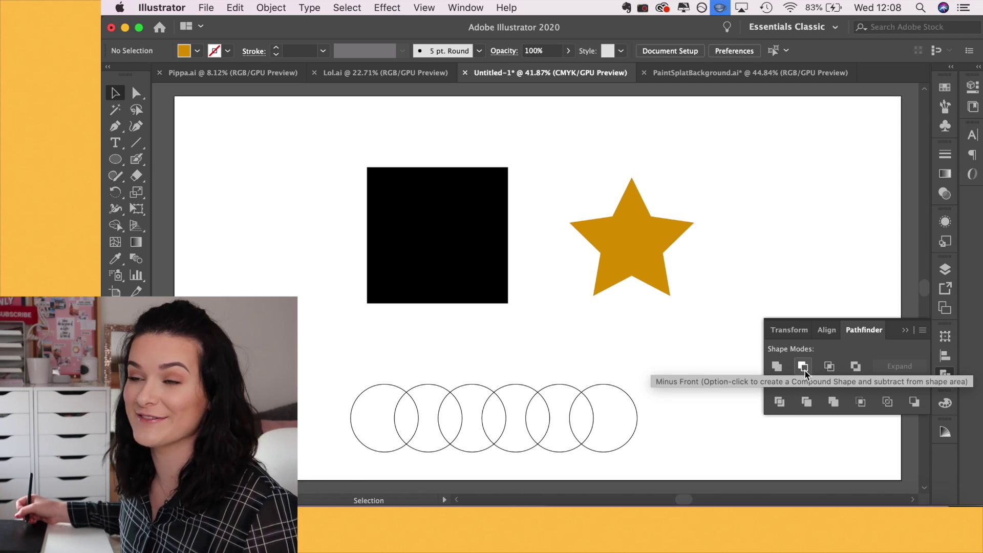
Step: Overlap the star on the square, try Pathfinder Minus Front, then undo it
left_click_drag(640, 253, 534, 244)
left_click(608, 176)
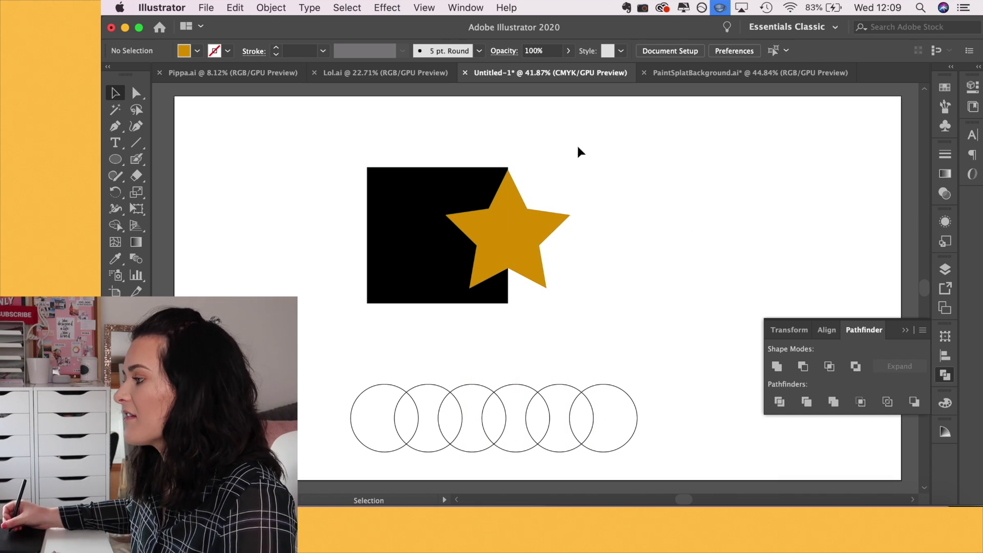
left_click_drag(575, 147, 426, 296)
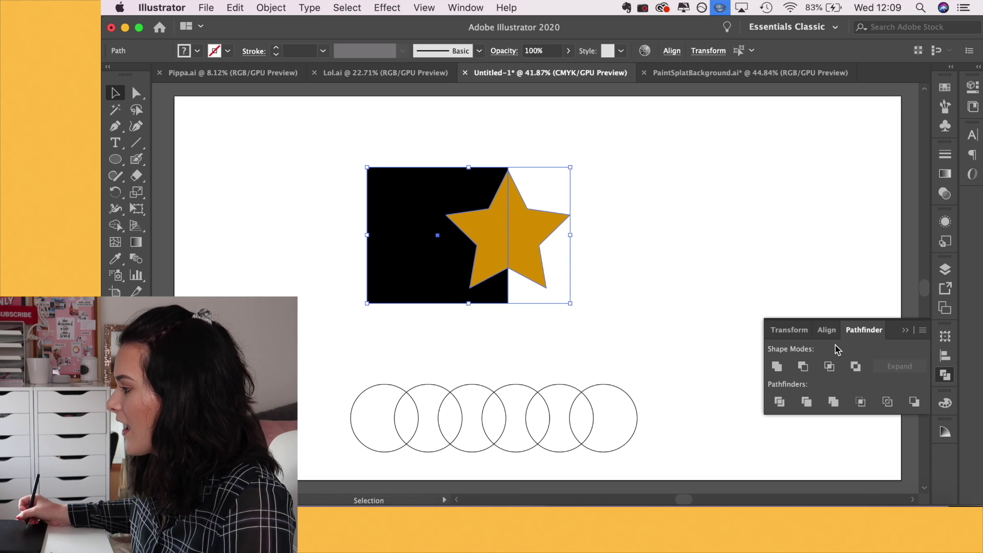
left_click(803, 367)
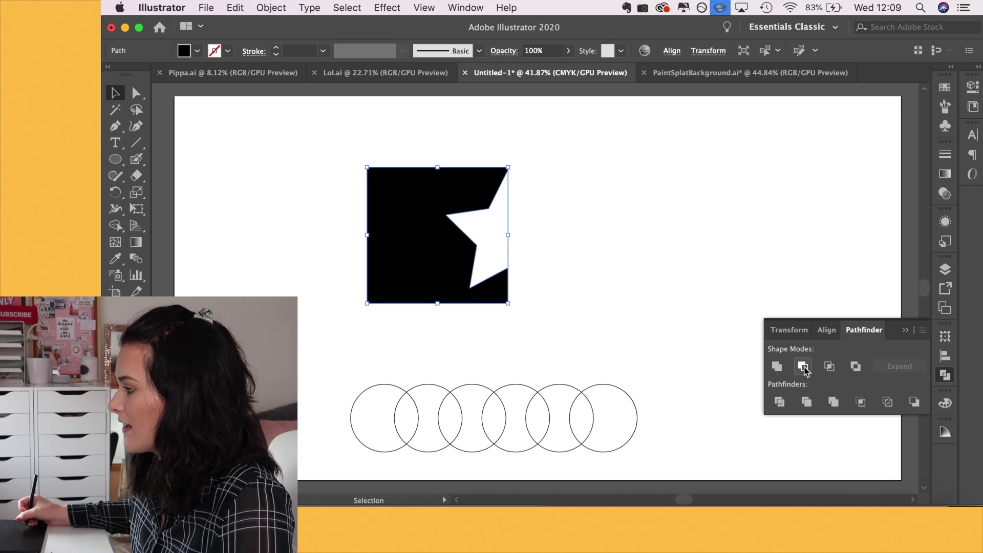
key("ctrl+z")
key("ctrl+z")
Step: Reposition the star over the square's edge, try Pathfinder Unite, then undo it
left_click_drag(610, 221, 527, 230)
left_click(616, 192)
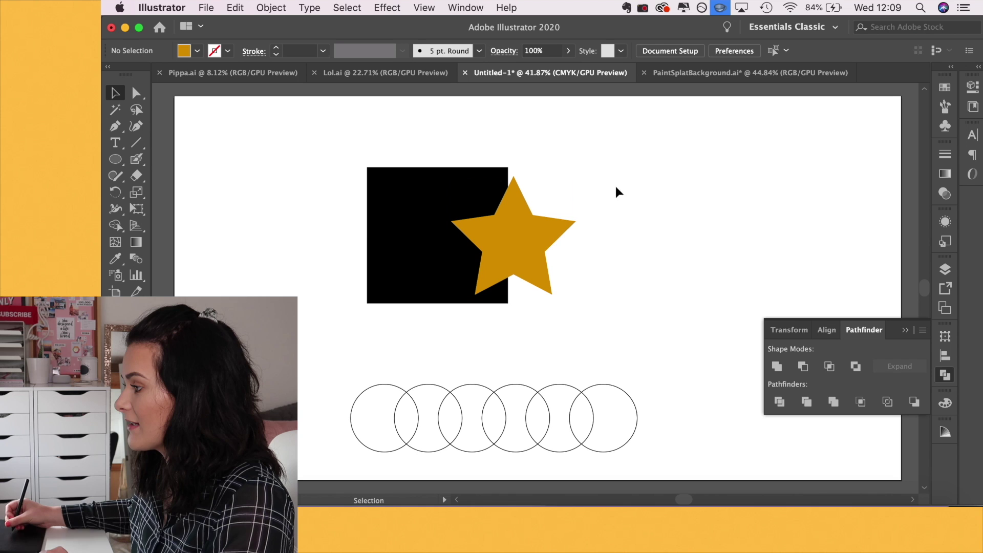
left_click_drag(587, 175, 456, 262)
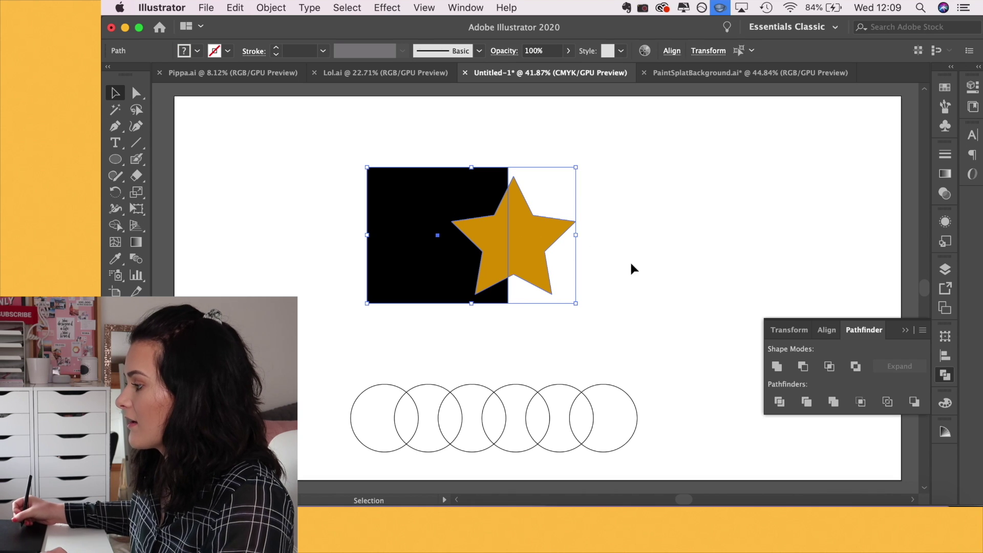
left_click(776, 367)
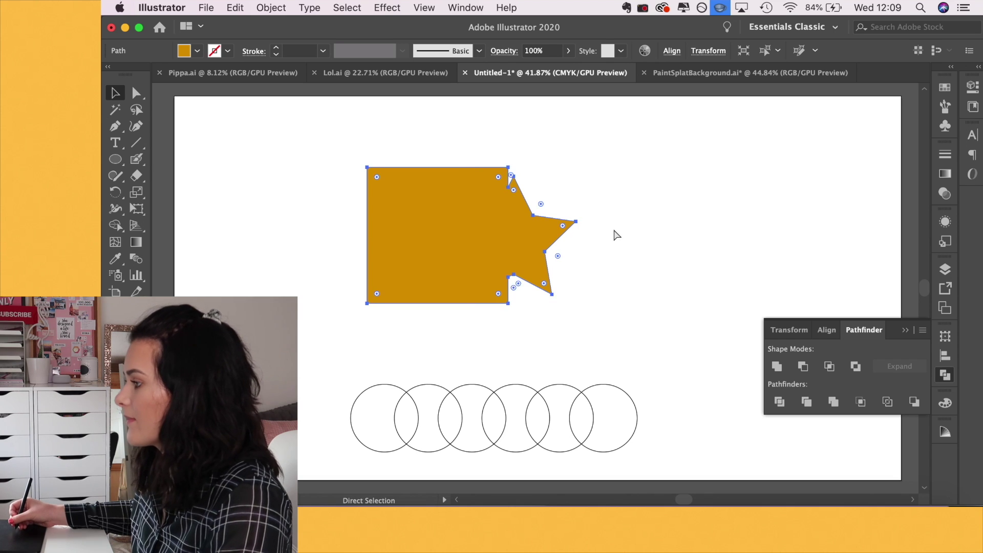
key("super+z")
Step: Select the square and star and apply Pathfinder Intersect to leave a gold half-star
mouse_move(528, 243)
left_mouse_down()
mouse_move(607, 224)
mouse_move(533, 234)
left_mouse_up()
left_click(481, 248)
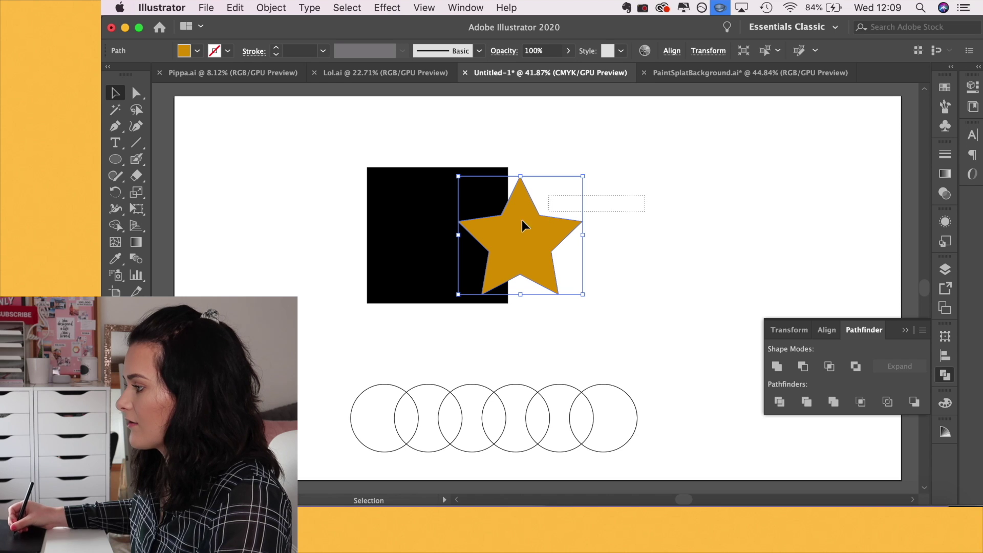
left_click(474, 264, "shift")
left_click(829, 367)
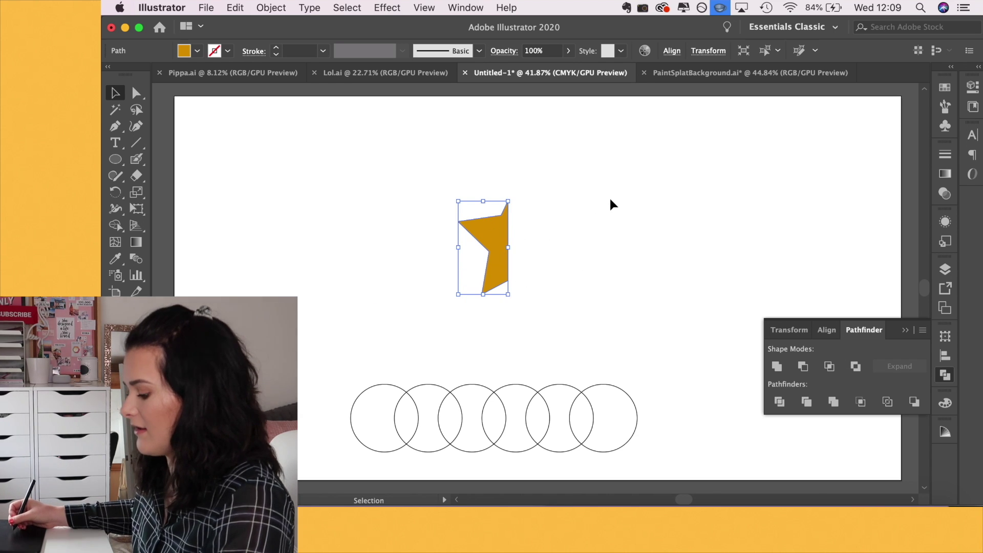
left_click(617, 214)
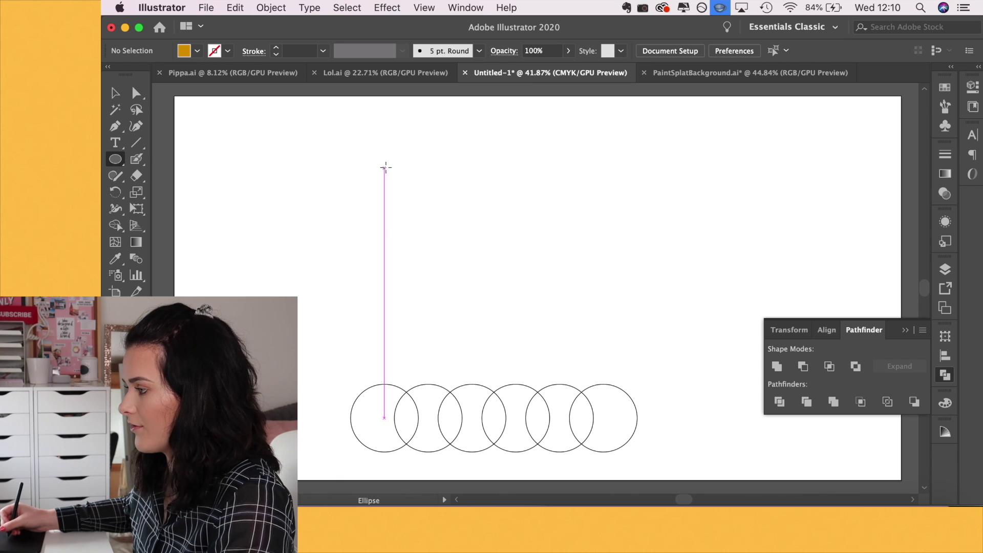
Step: Draw four overlapping circles and a rounded rectangle base for the cloud
left_click_drag(386, 168, 450, 228)
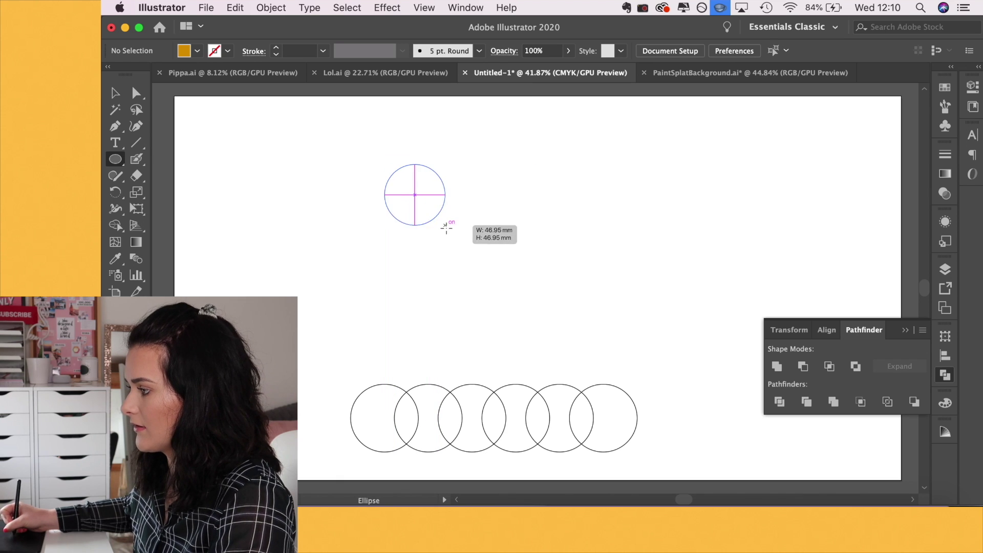
left_click_drag(425, 139, 489, 204)
left_click_drag(473, 150, 536, 214)
left_click_drag(505, 176, 569, 241)
key("v")
left_click(551, 264)
left_click_drag(115, 159, 169, 159)
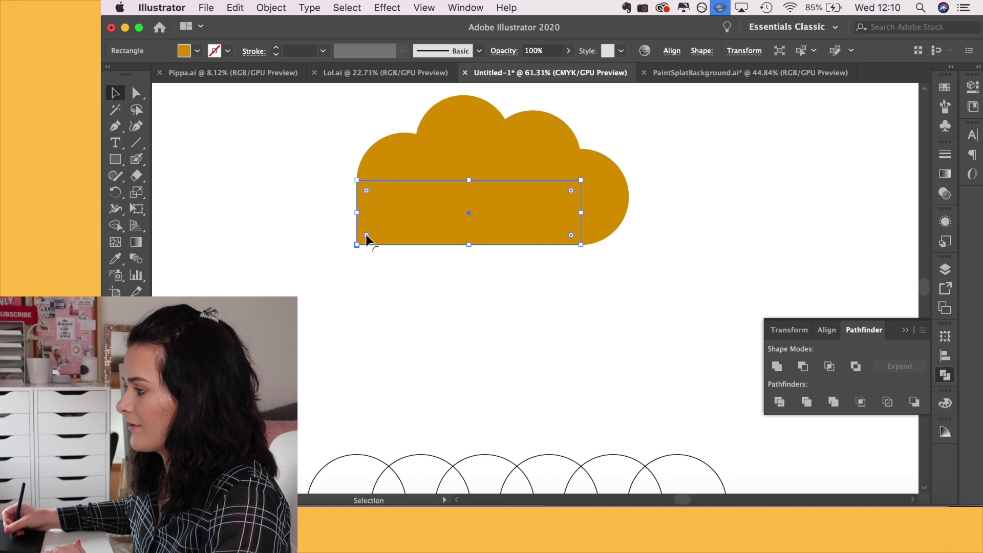
left_click_drag(368, 238, 435, 188)
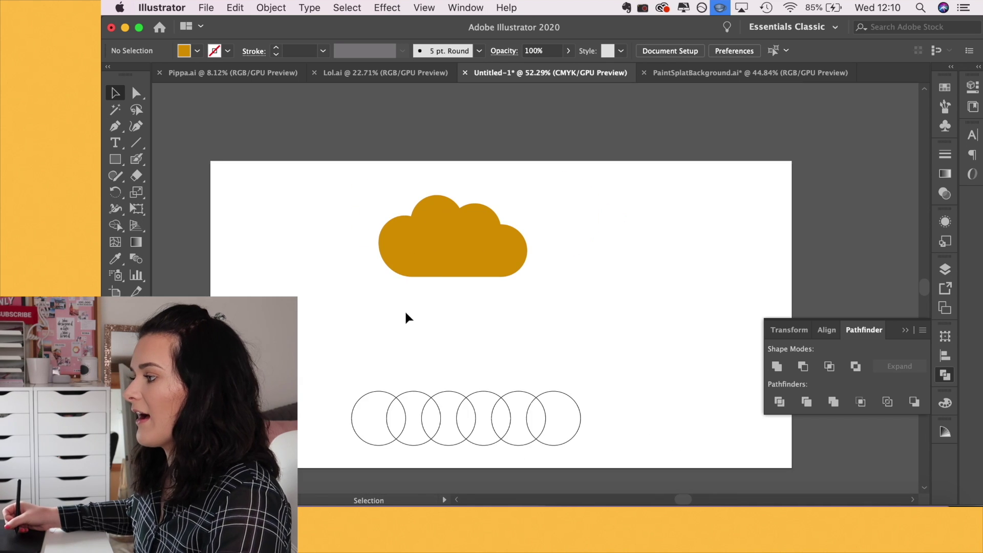
scroll(421, 245, "up", 3)
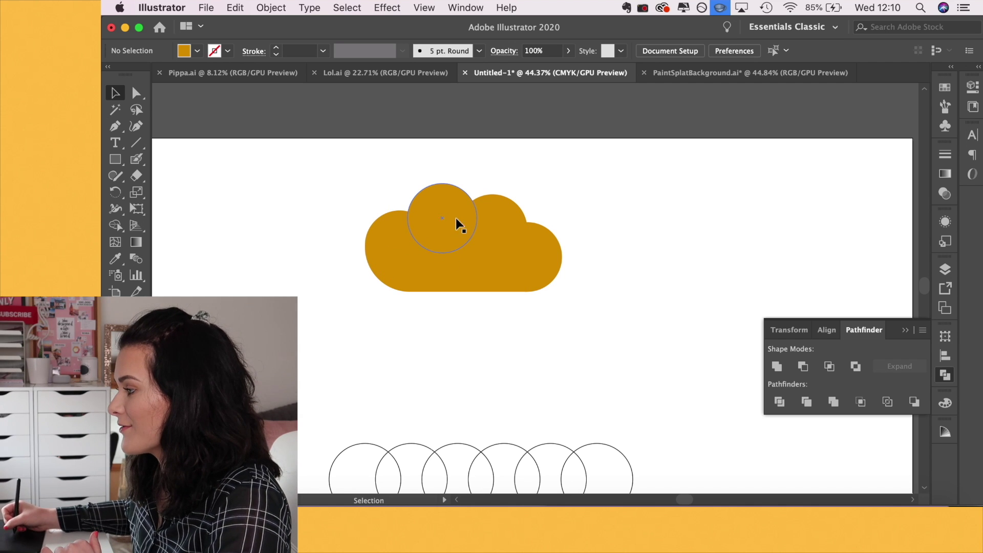
Step: Unite all cloud pieces into one shape, test moving it, then restore its position
left_click_drag(362, 178, 564, 297)
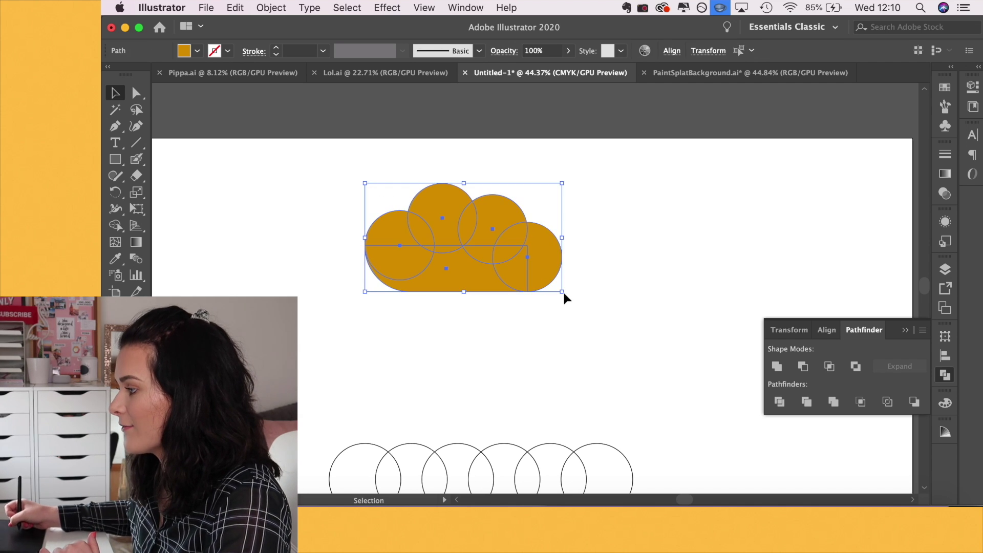
left_click(777, 366)
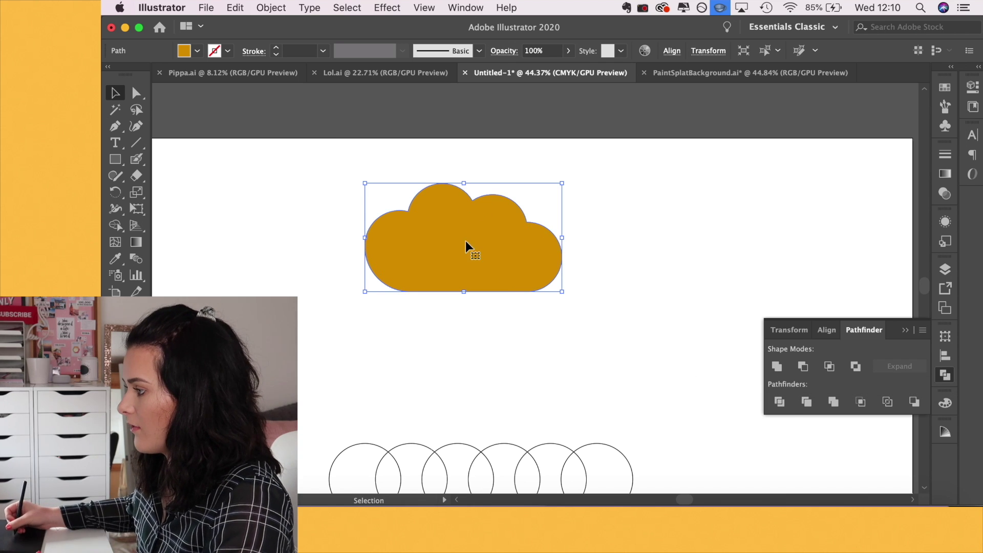
left_click_drag(465, 248, 444, 299)
key("super+z")
left_click(626, 221)
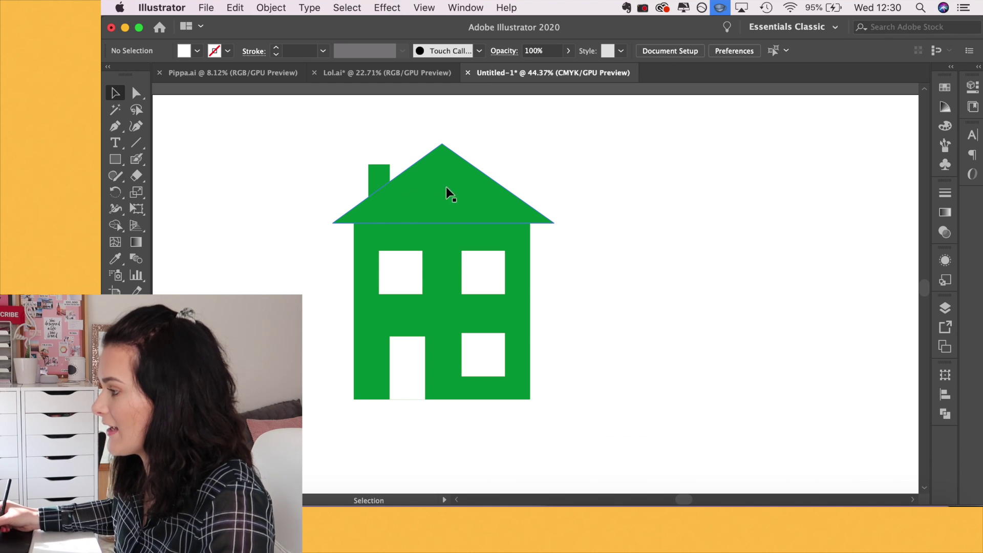
Step: Recolour the green house deep orange from the Swatches panel
left_click(358, 324)
left_click(944, 87)
left_click(889, 124)
left_click(527, 201)
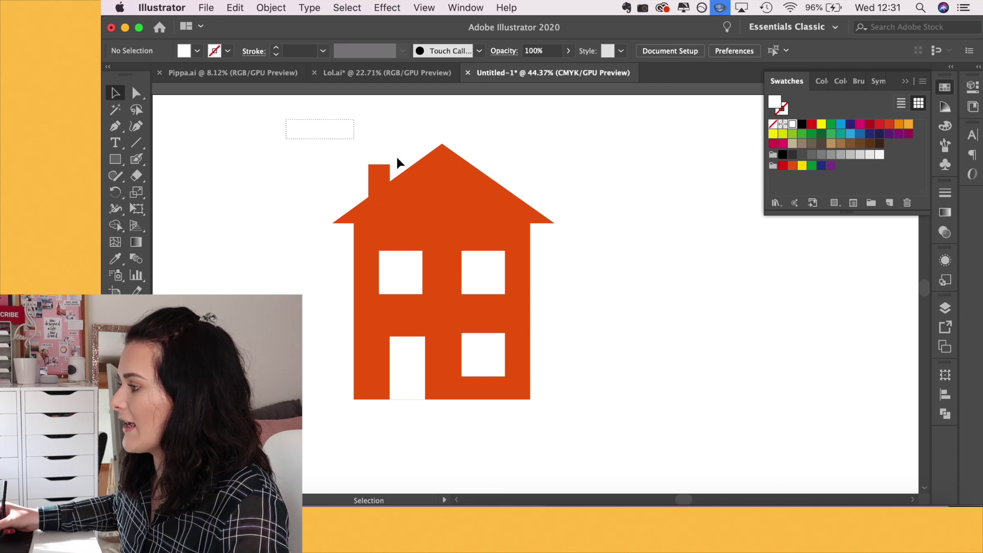
Step: Scroll the view around the house artwork and deselect everything
left_click_drag(576, 369, 562, 287)
scroll(223, 202, "up", 2)
scroll(223, 204, "up", 4)
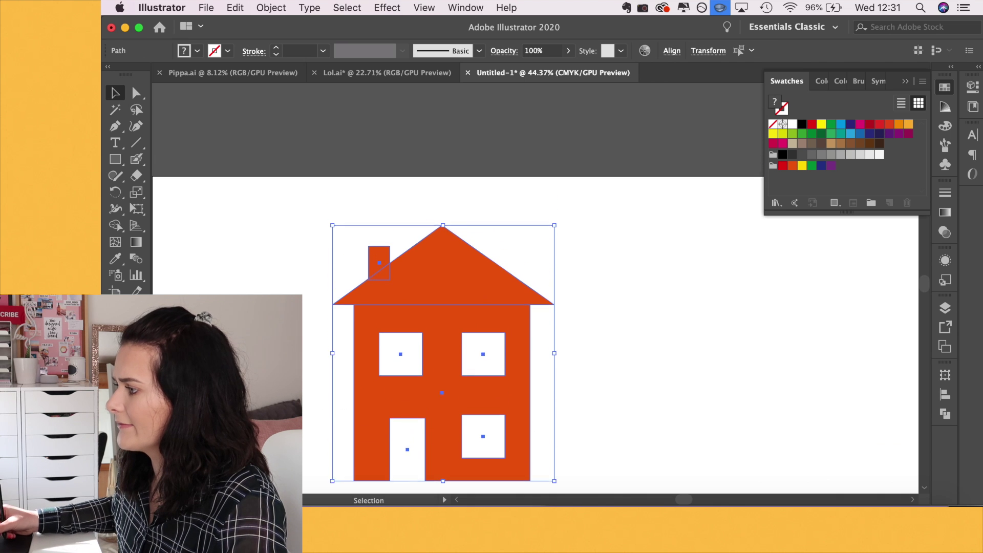
scroll(223, 204, "up", 3)
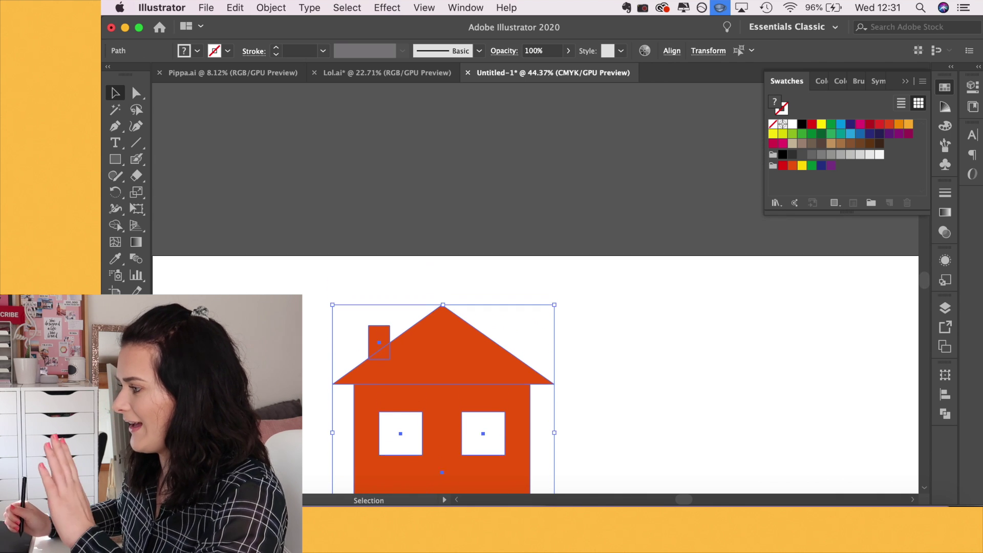
key("super+shift+a")
scroll(357, 153, "down", 7)
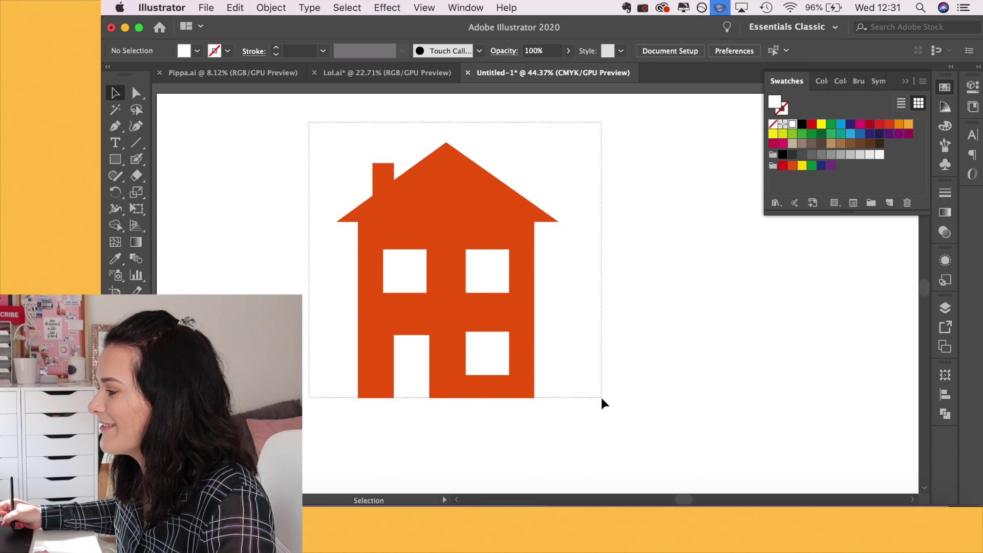
Step: Use the Shape Builder to join chimney, roof and walls into one orange house shape
left_click_drag(601, 398, 602, 398)
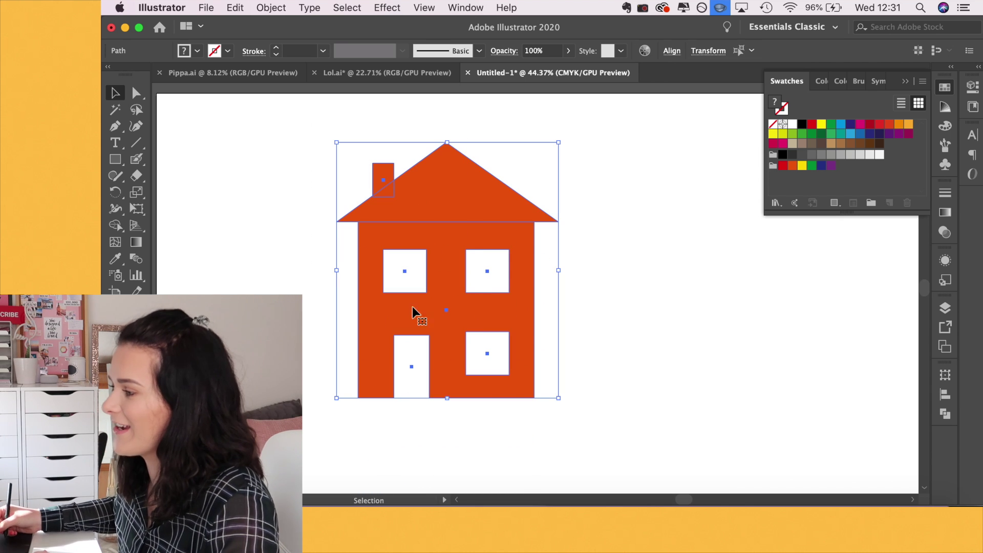
left_click(116, 225)
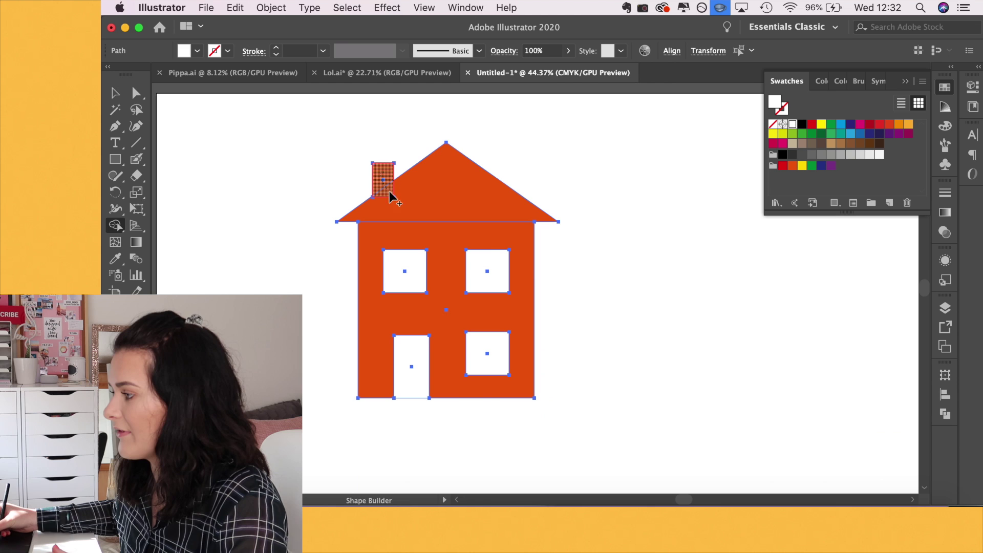
mouse_move(389, 192)
left_mouse_down()
mouse_move(450, 197)
mouse_move(451, 240)
left_mouse_up()
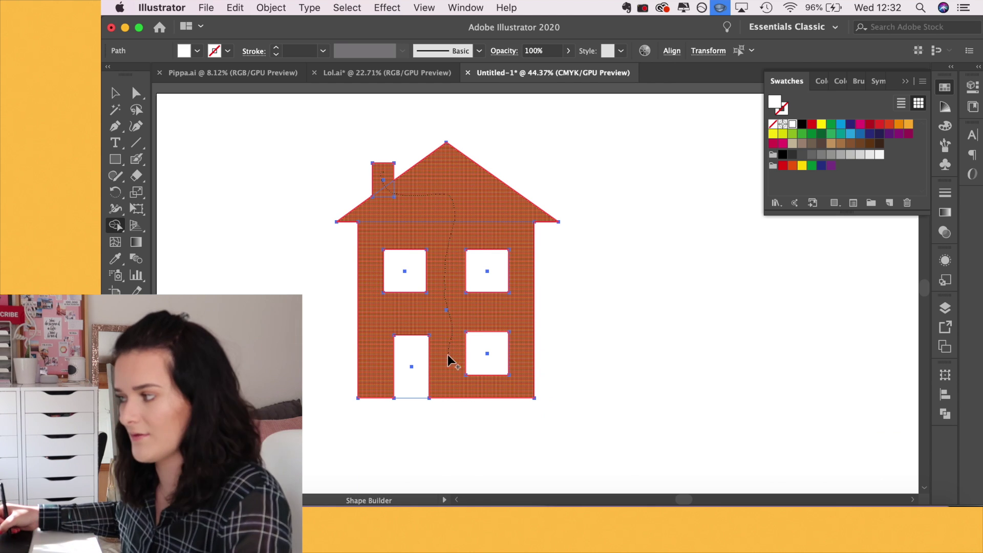
left_click_drag(444, 354, 443, 354)
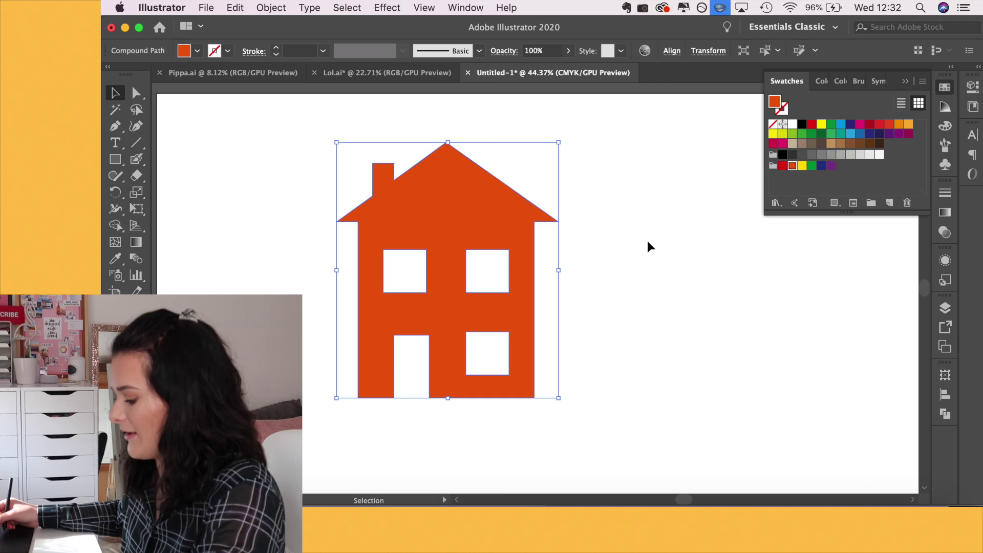
key("v")
left_click(650, 234)
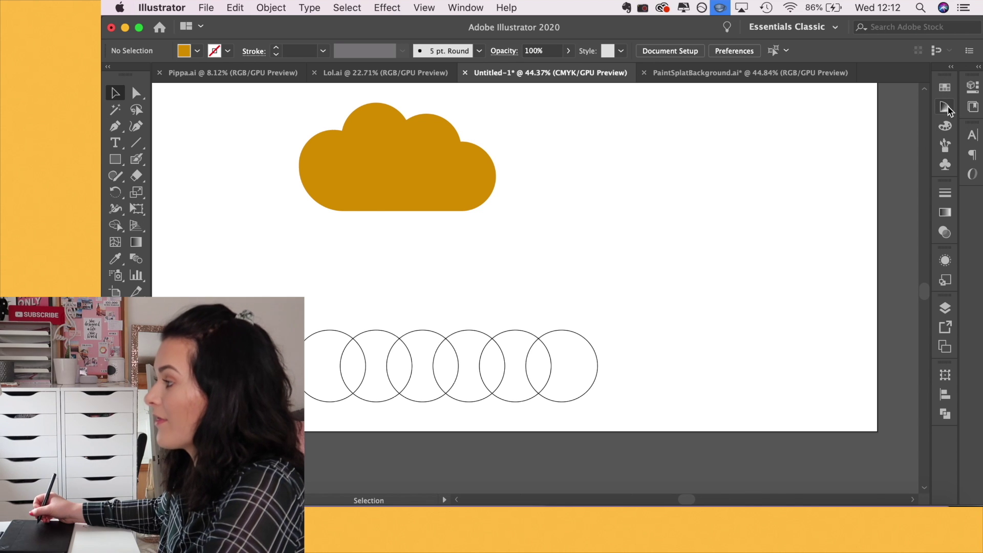
Step: Show the Color Guide for the cloud's orange and set the harmony rule to Right Complement
left_click(945, 109)
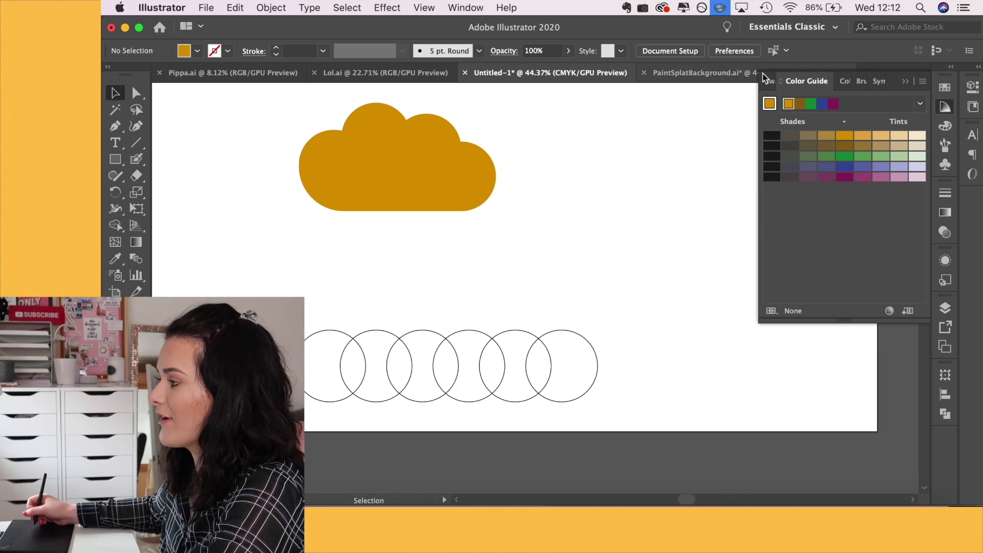
left_click(465, 8)
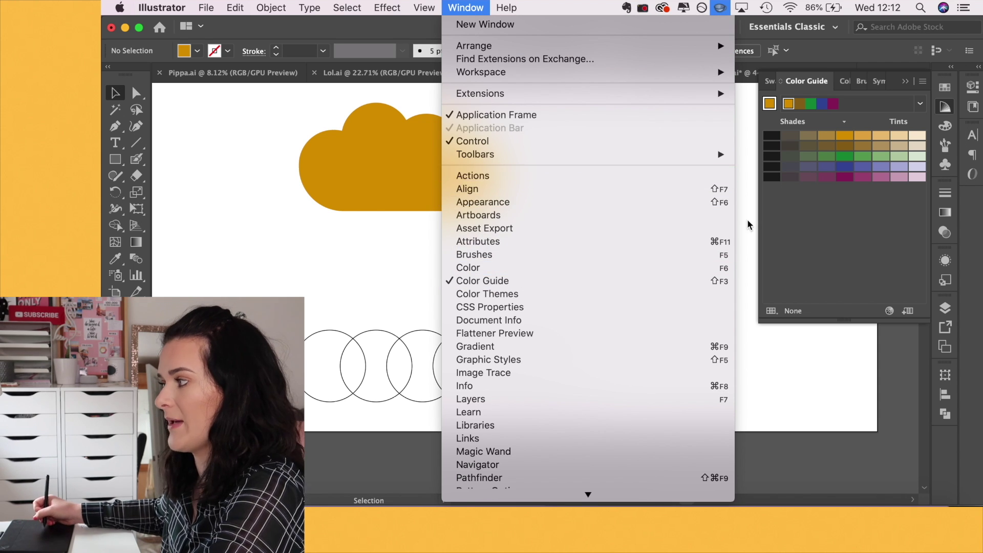
left_click(787, 105)
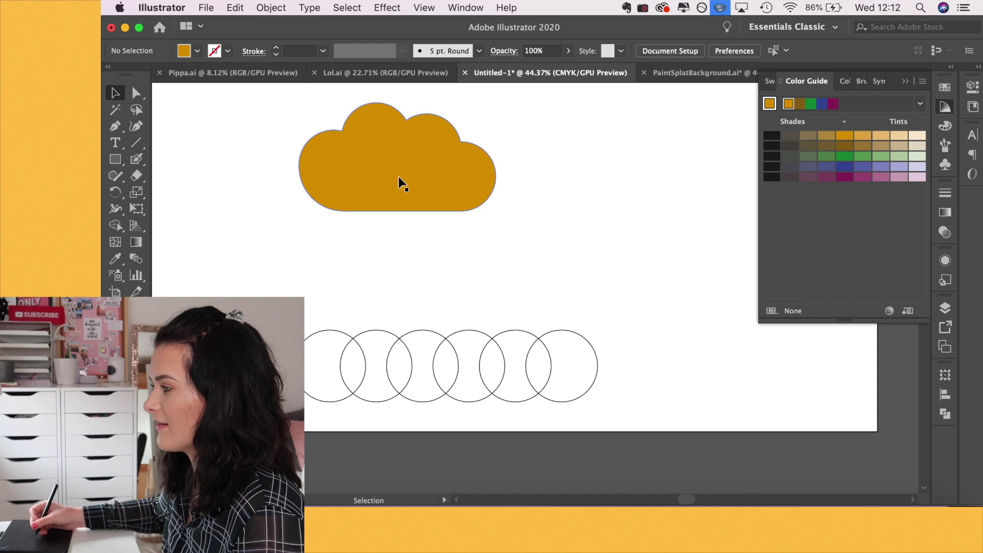
left_click(921, 105)
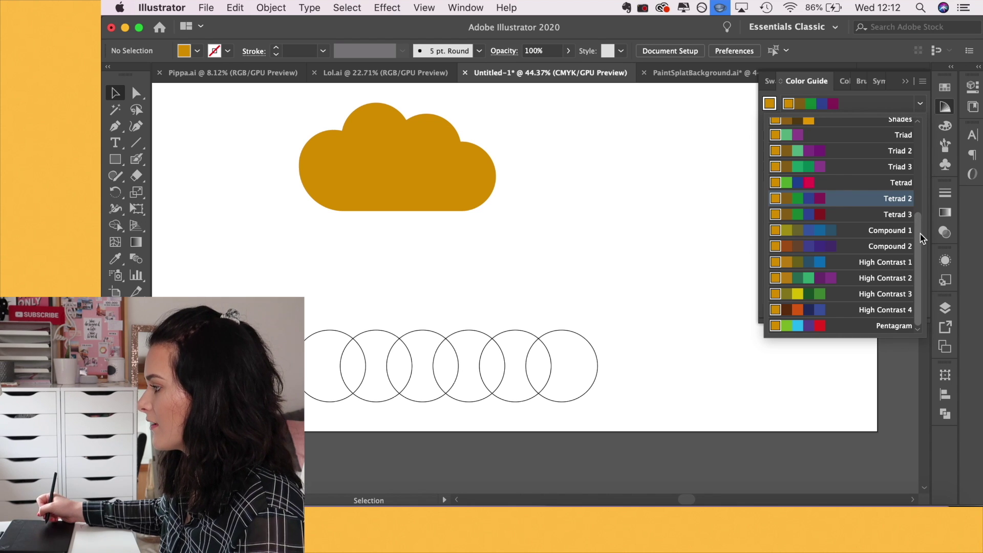
left_click_drag(920, 238, 906, 139)
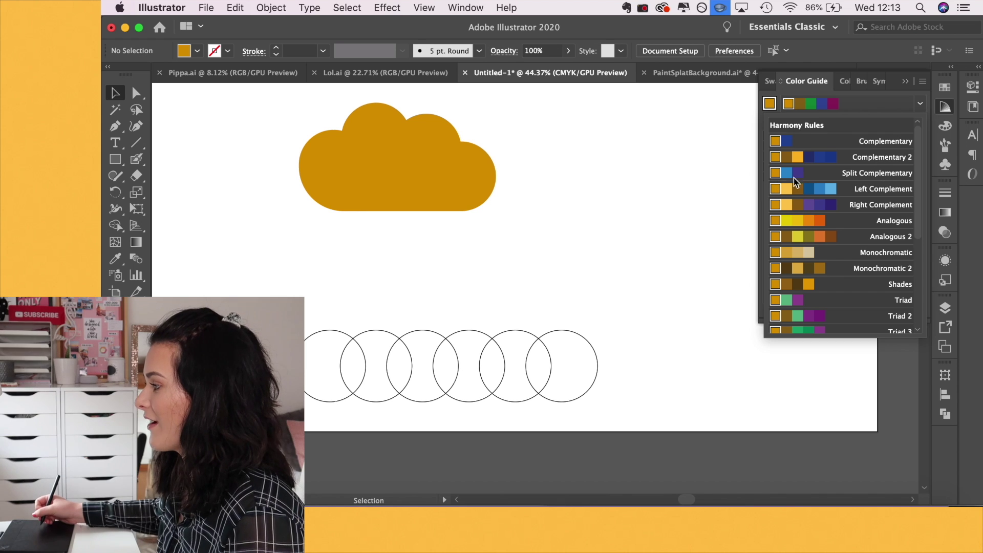
left_click(881, 204)
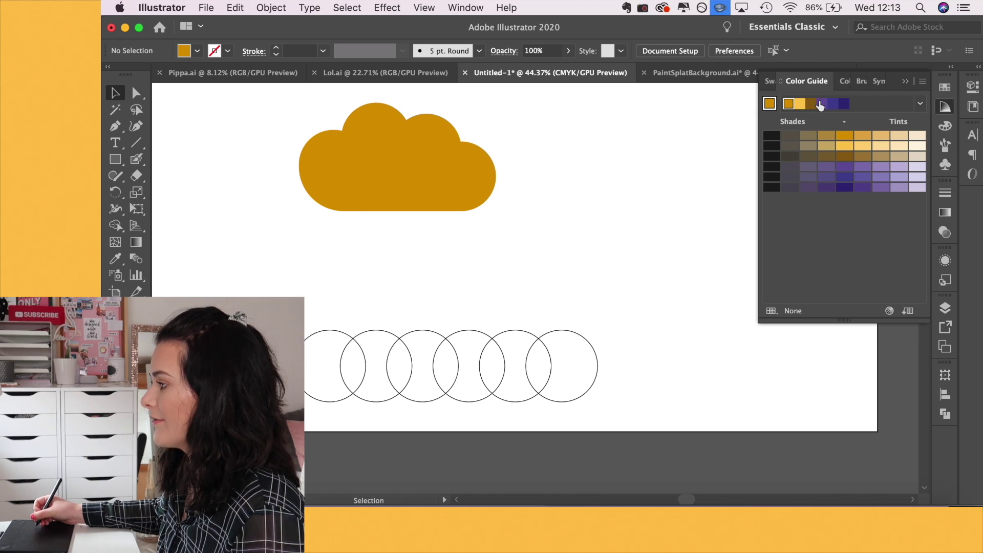
Step: Fill the six circles with Color Guide swatches, from the cloud's orange to dark indigo
left_click(351, 359)
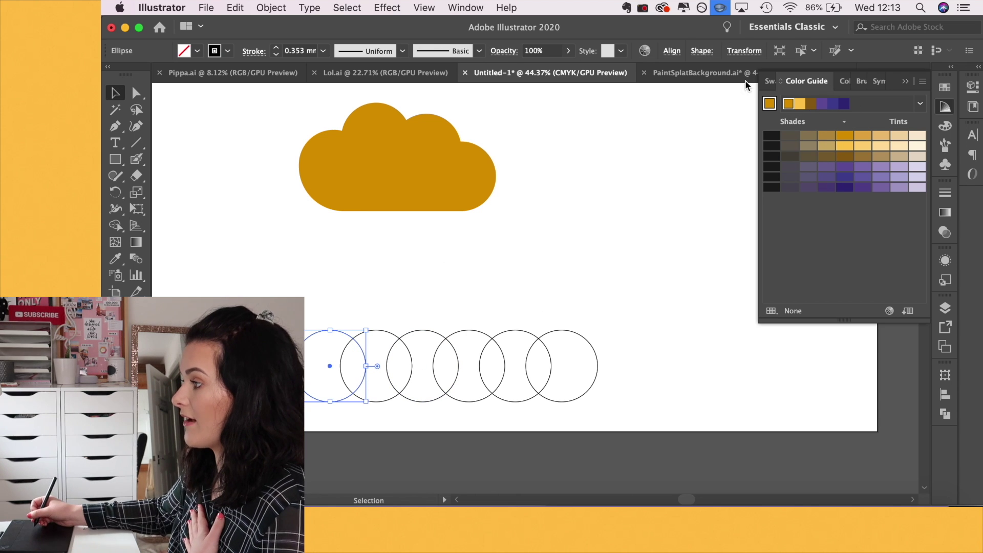
left_click(788, 102)
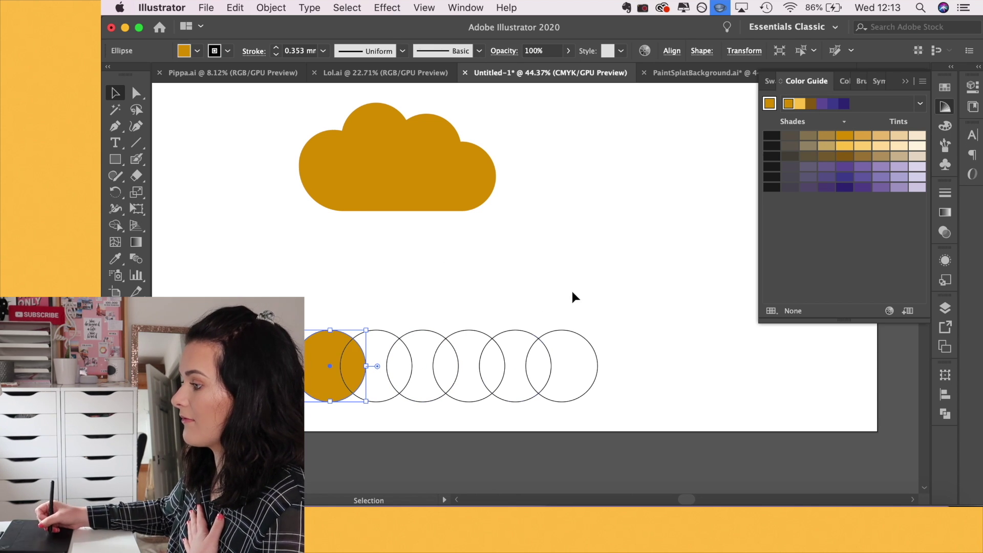
left_click(390, 339)
left_click(801, 103)
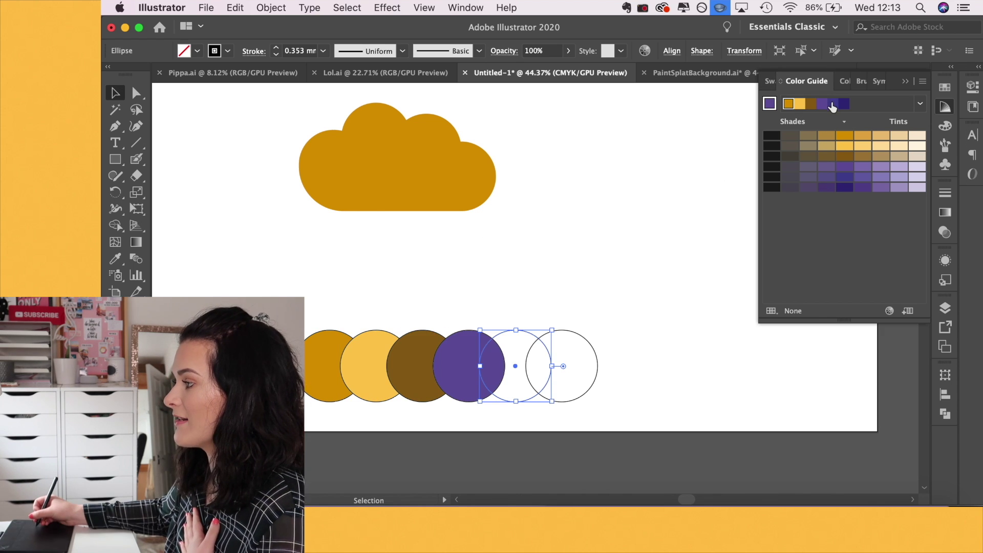
left_click(832, 104)
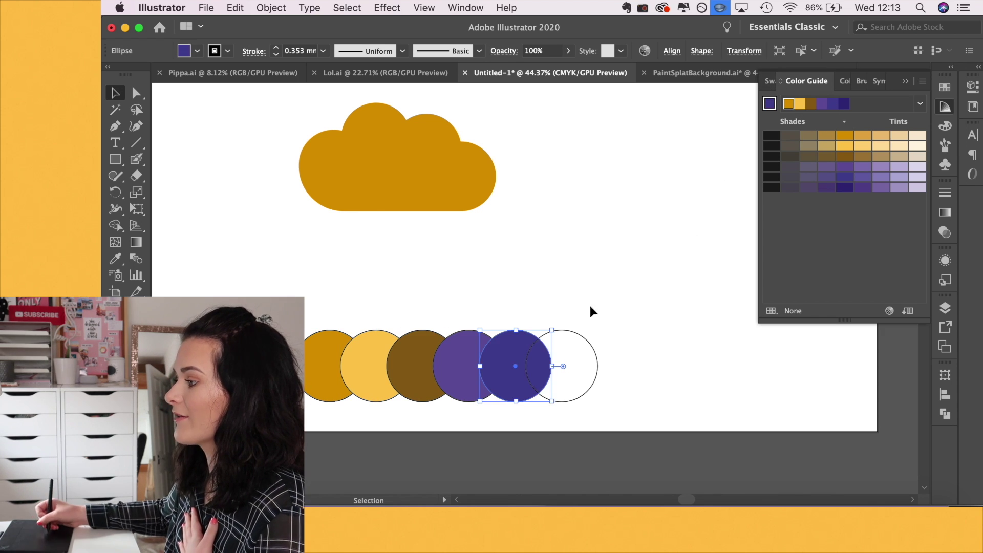
left_click(589, 337)
left_click(848, 109)
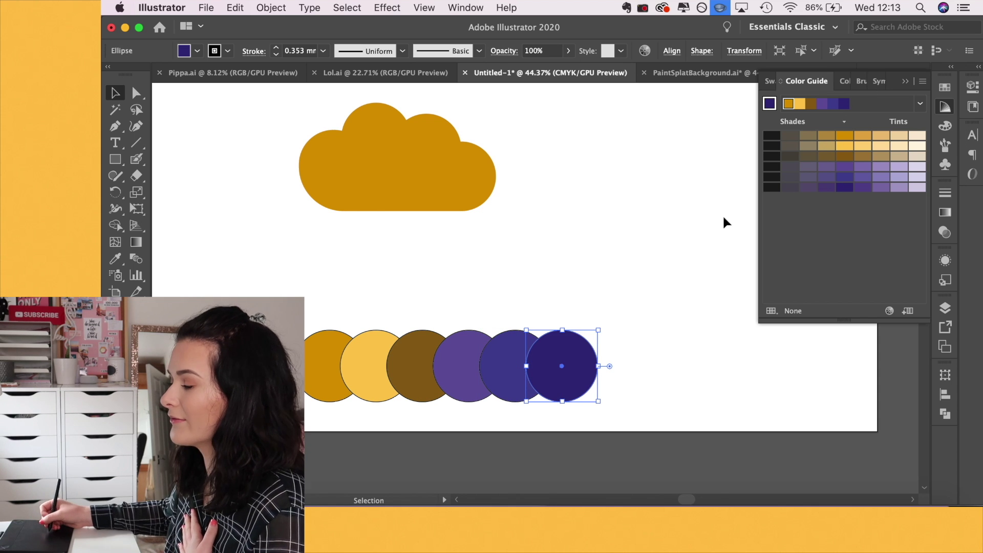
left_click(635, 317)
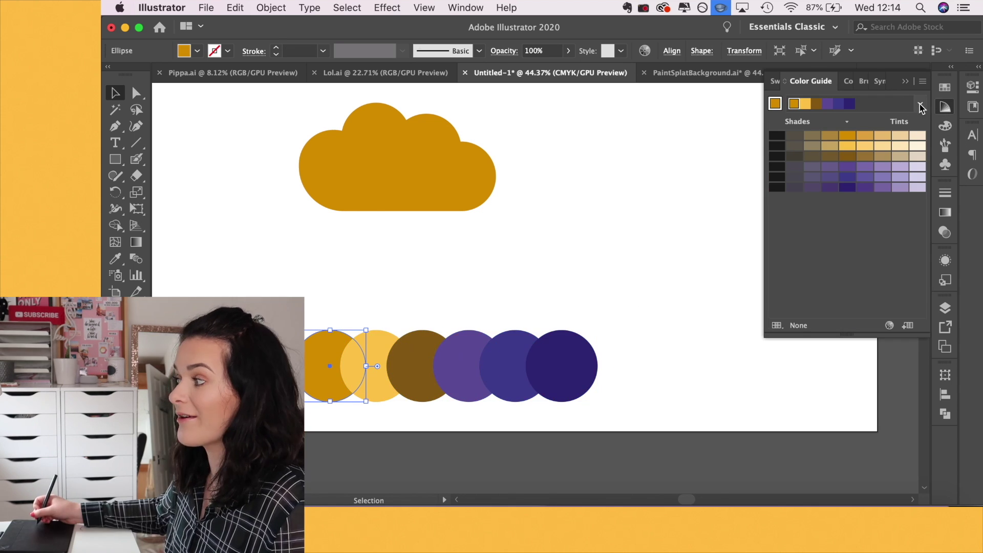
left_click(919, 104)
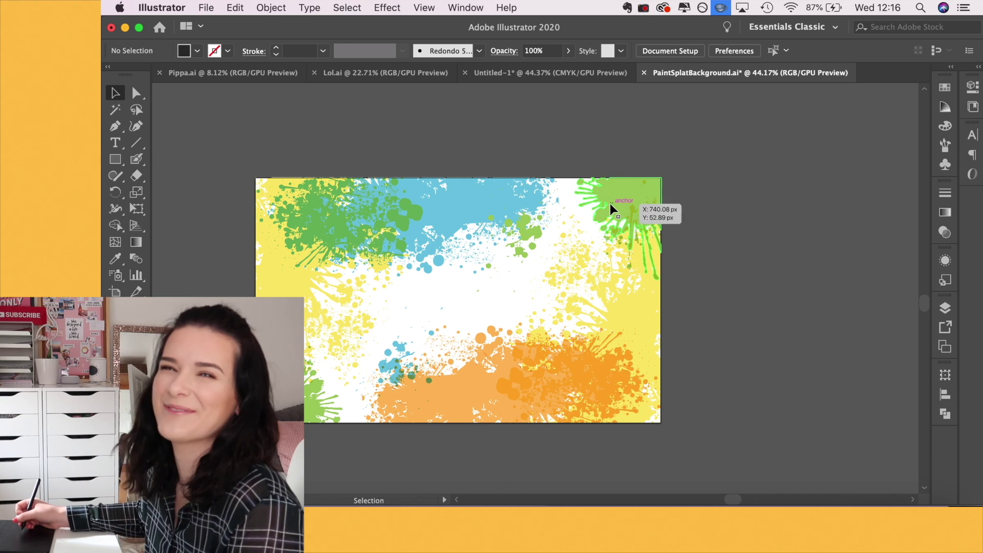
Step: Sample the top-right paint splash's green as the fill colour with the Eyedropper
left_click(606, 187)
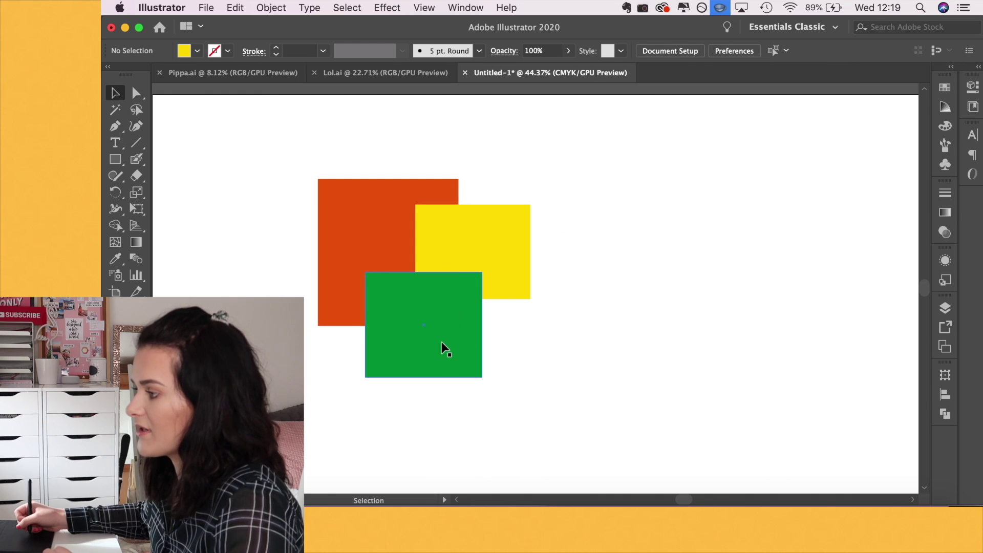
Step: Draw a circle centred where the three squares overlap
left_click(115, 159)
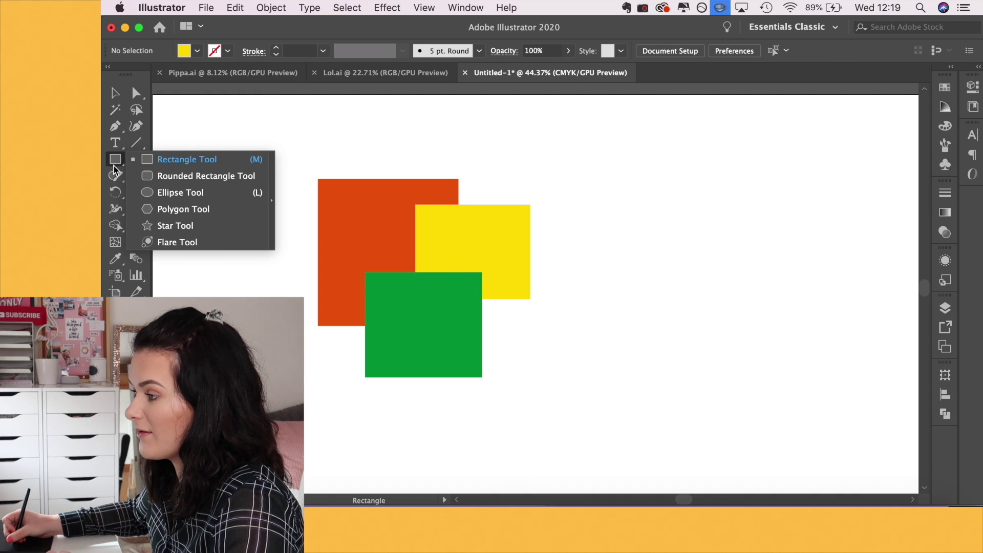
left_click(154, 193)
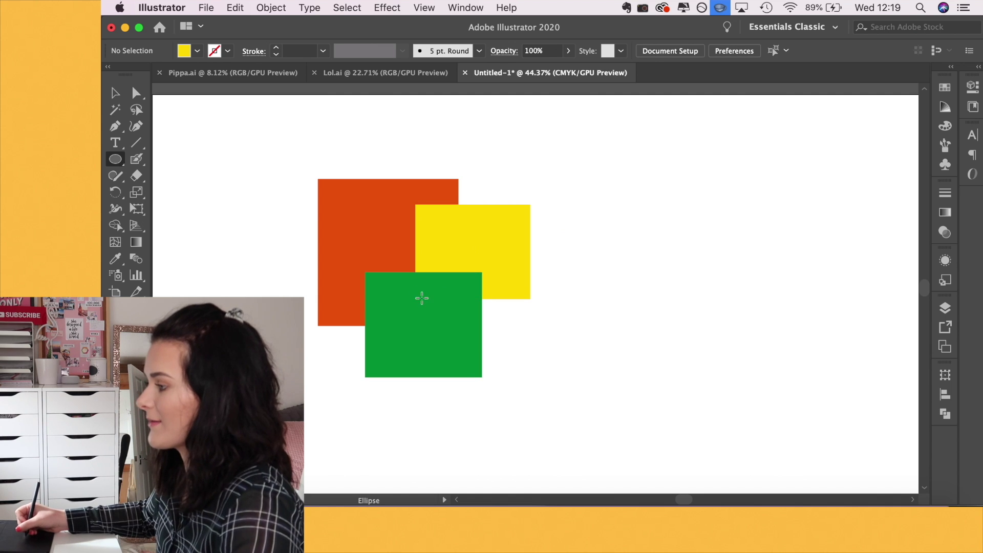
left_click_drag(415, 272, 472, 289)
key("v")
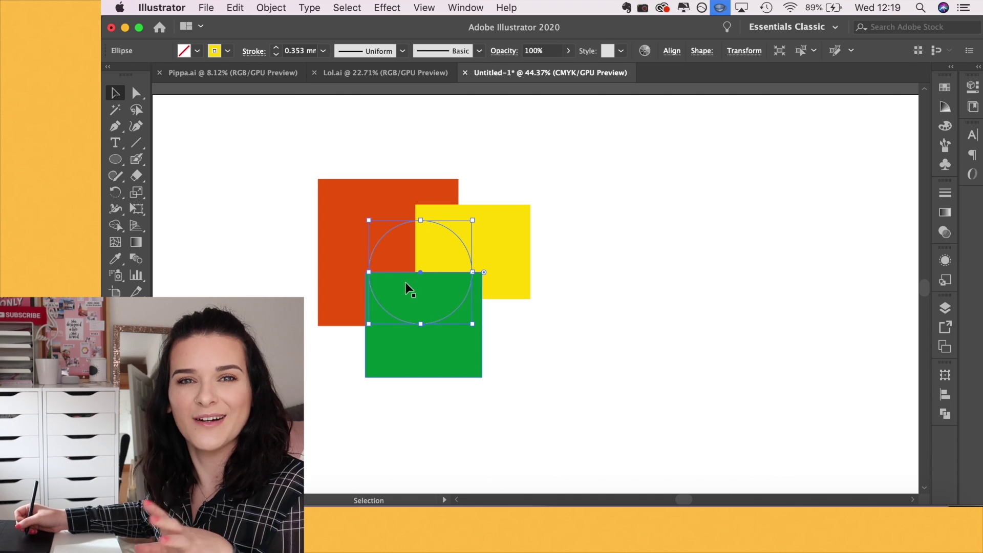
Step: Select the circle and squares together and apply Object > Clipping Mask > Make
key("super+shift+a")
key("super+a")
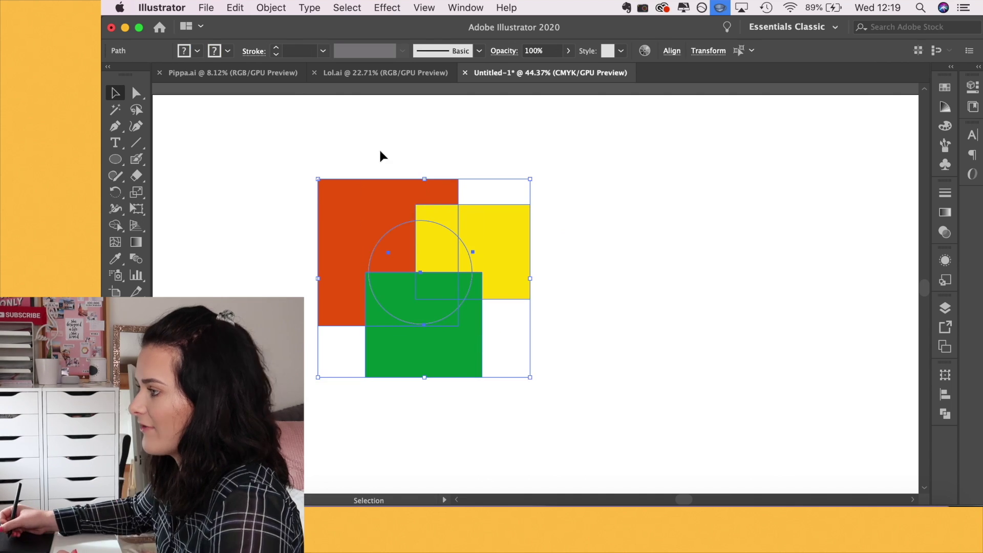
left_click(275, 6)
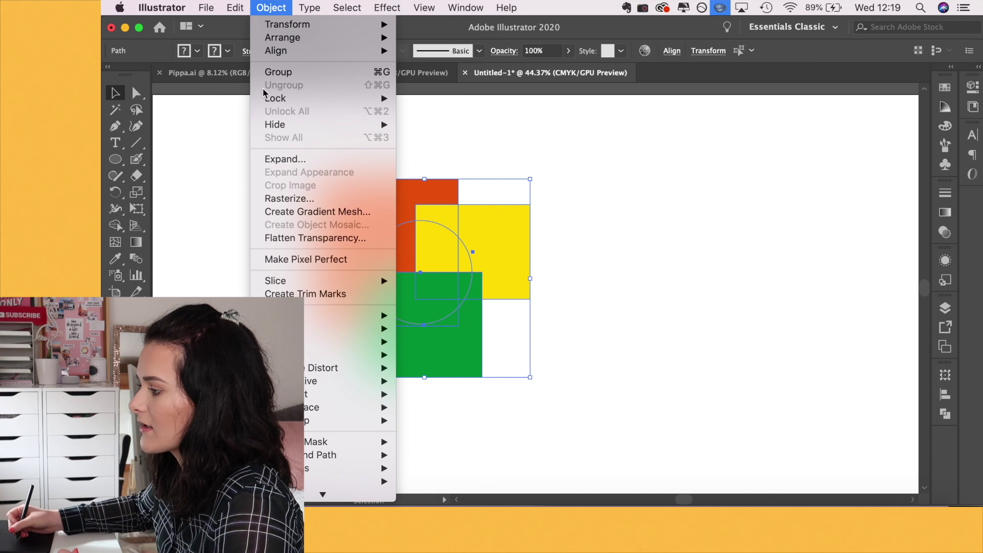
mouse_move(354, 447)
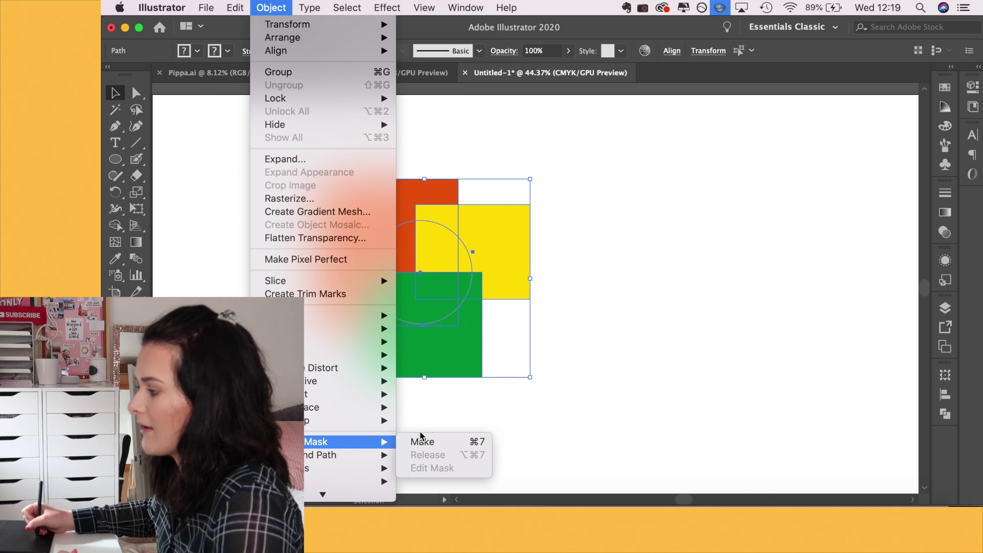
left_click(476, 447)
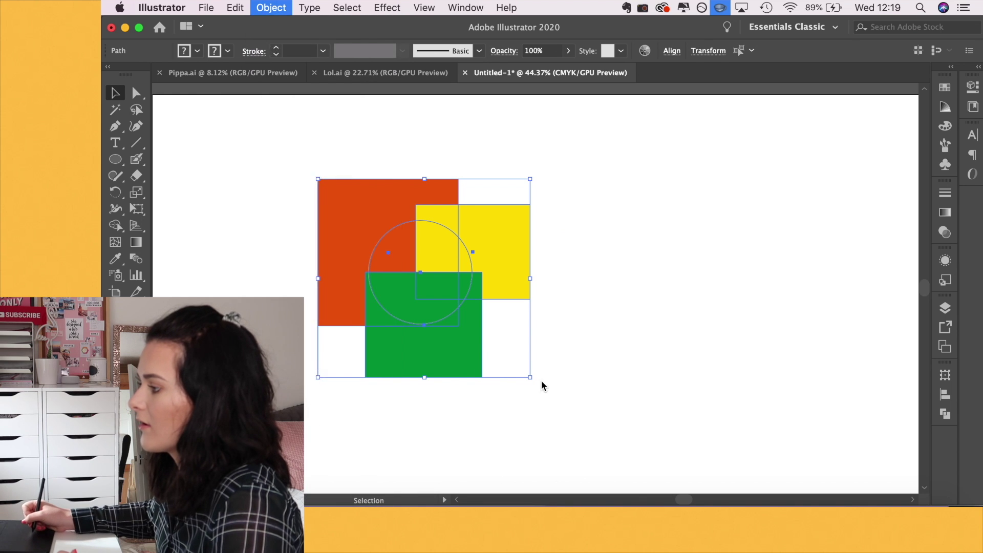
left_click(557, 316)
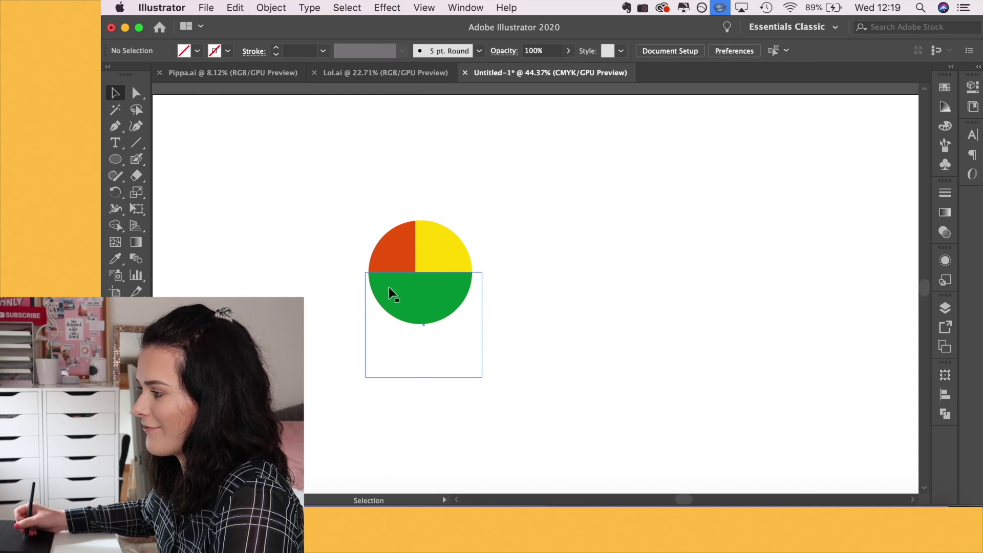
Step: Isolate the clip group and shift the yellow square down-left inside the circle
left_click(437, 253)
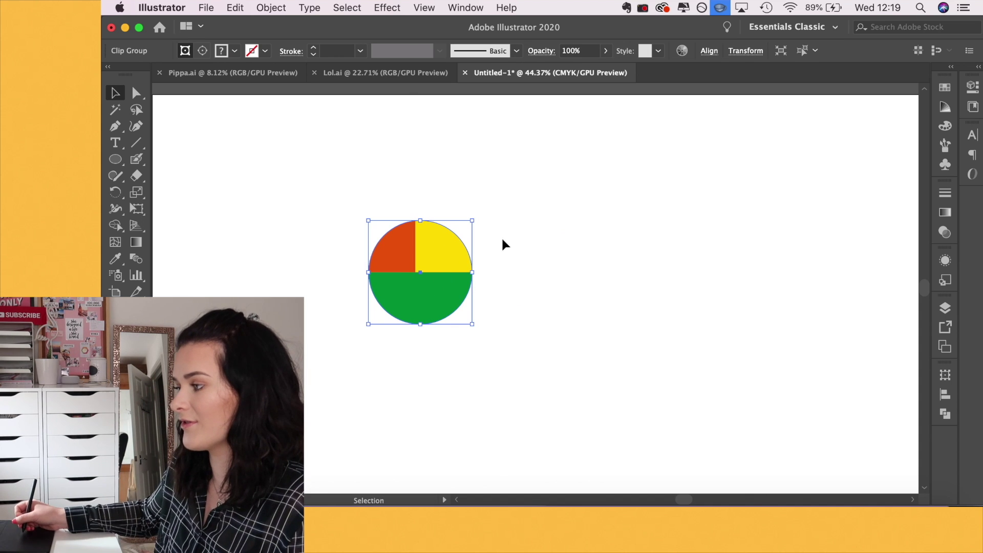
left_click(499, 241)
left_click(429, 266)
left_click(474, 174)
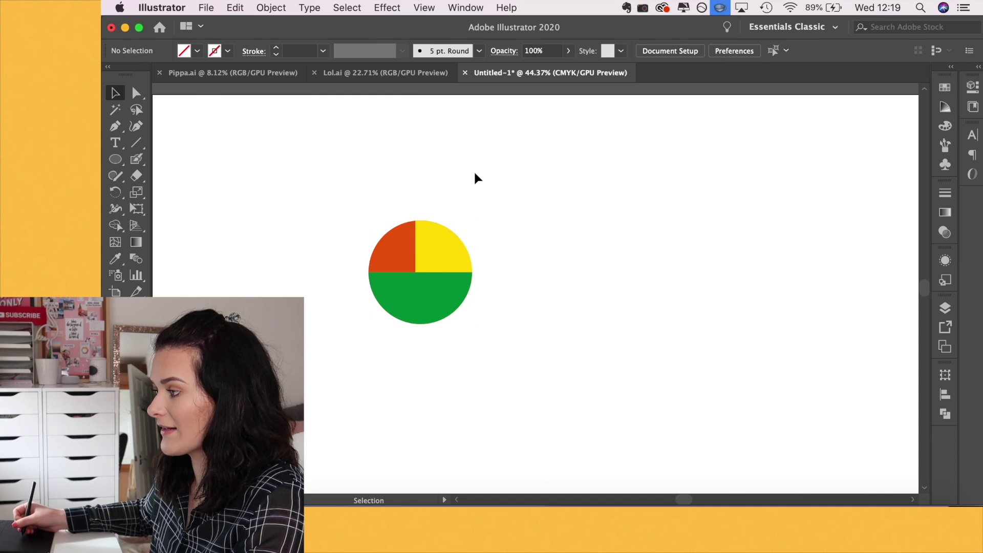
left_click(428, 241)
double_click(429, 244)
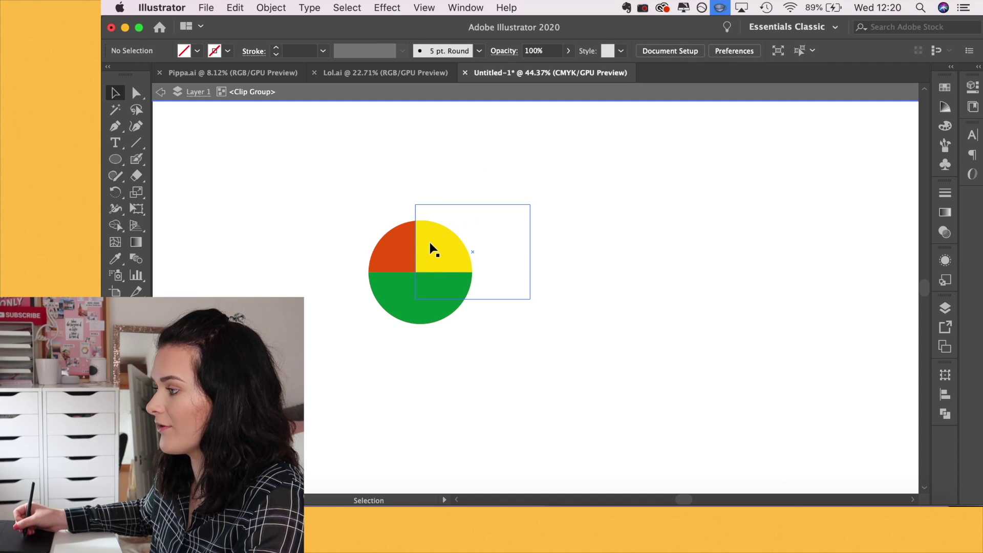
left_click_drag(429, 250, 375, 303)
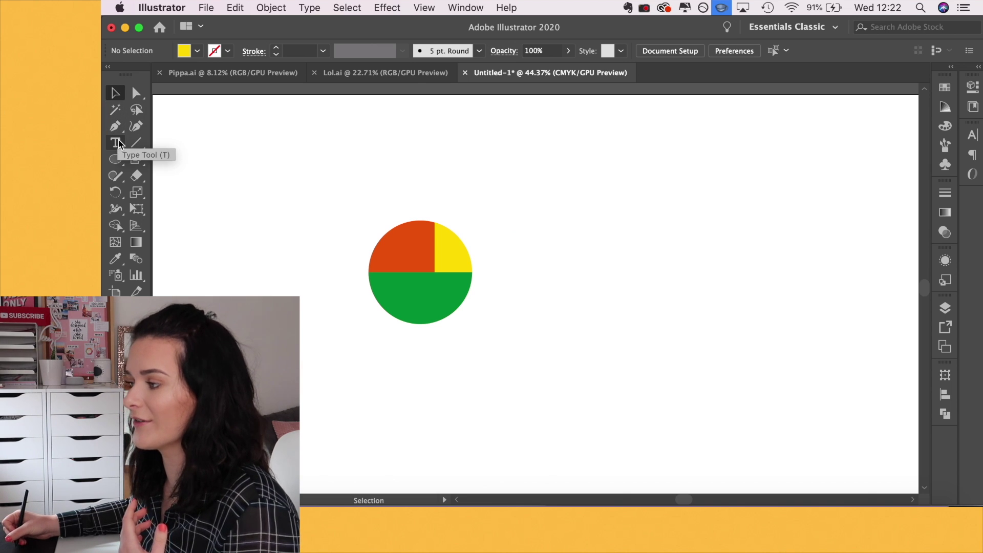
Step: Choose the Eyedropper tool to make green the current fill colour
left_click(115, 259)
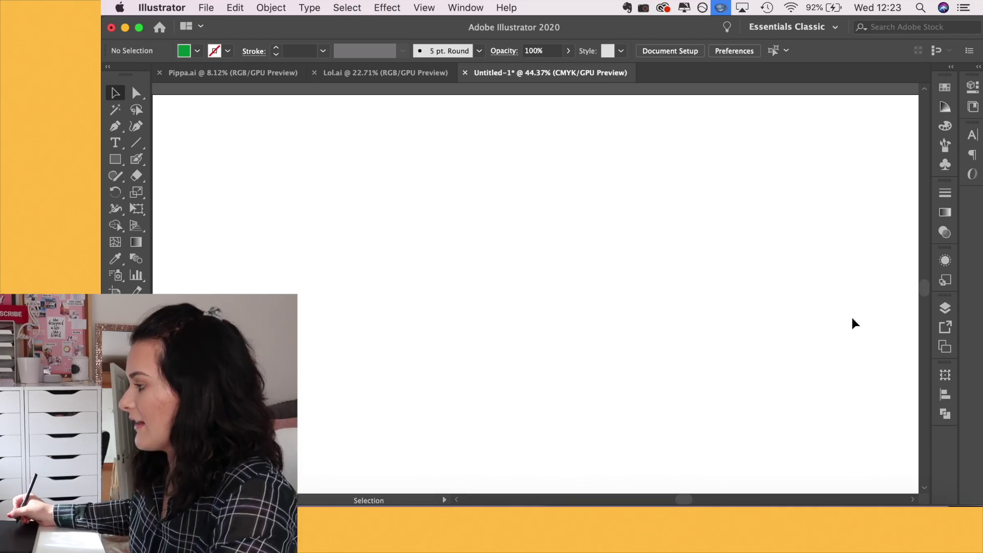
Step: Show the Align panel
left_click(943, 398)
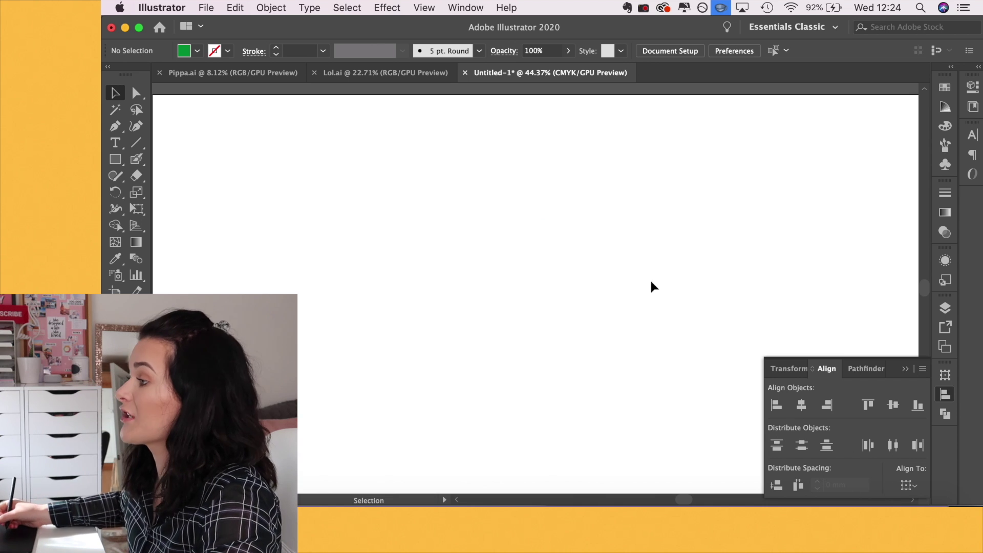
left_click(465, 8)
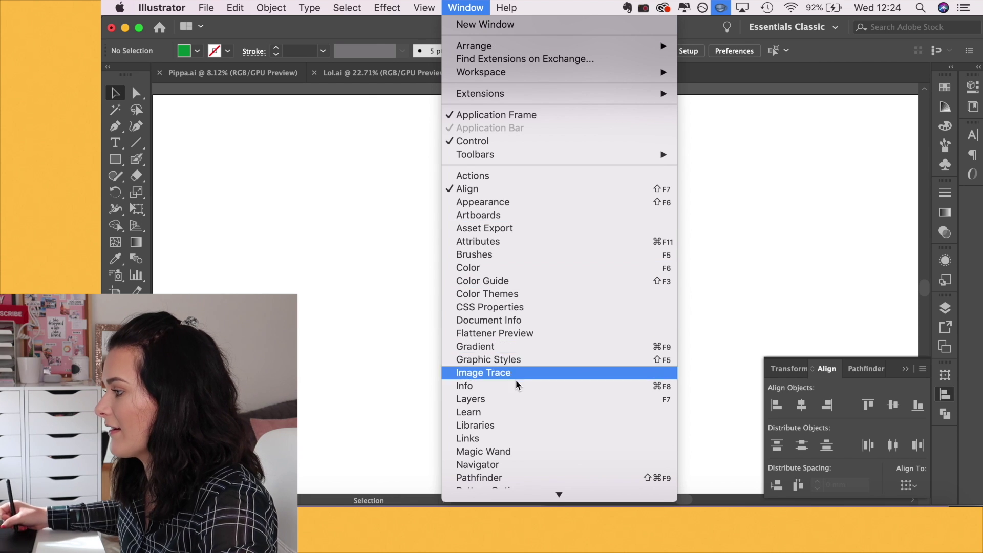
left_click(329, 234)
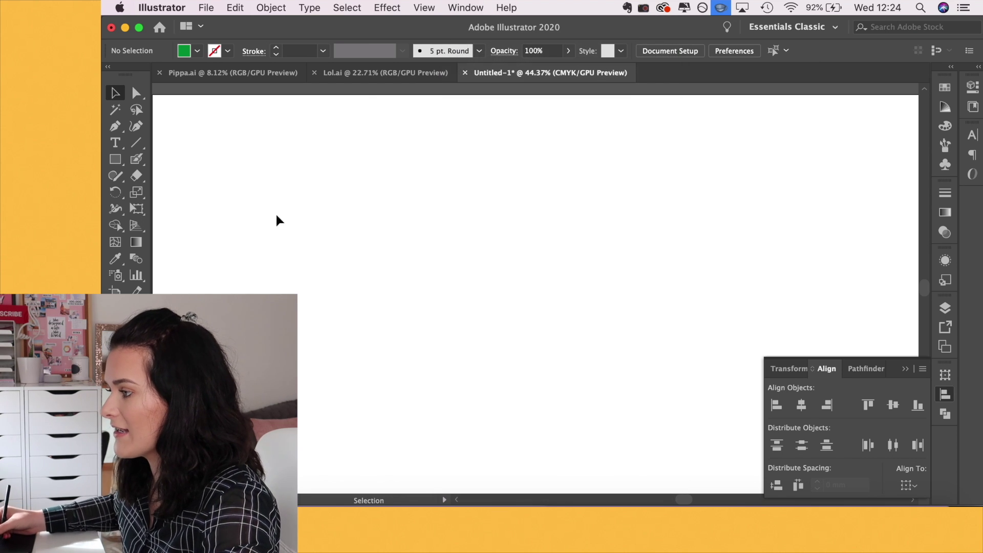
Step: Draw a tall thin green bar and duplicate it to the right
left_click(116, 159)
left_click_drag(321, 160, 332, 383)
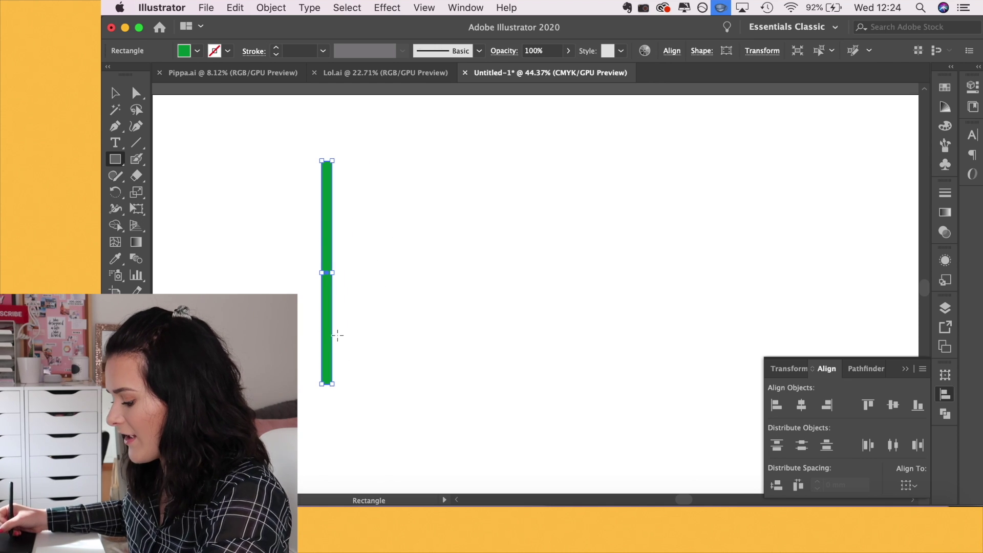
key("v")
left_click_drag(333, 223, 467, 206)
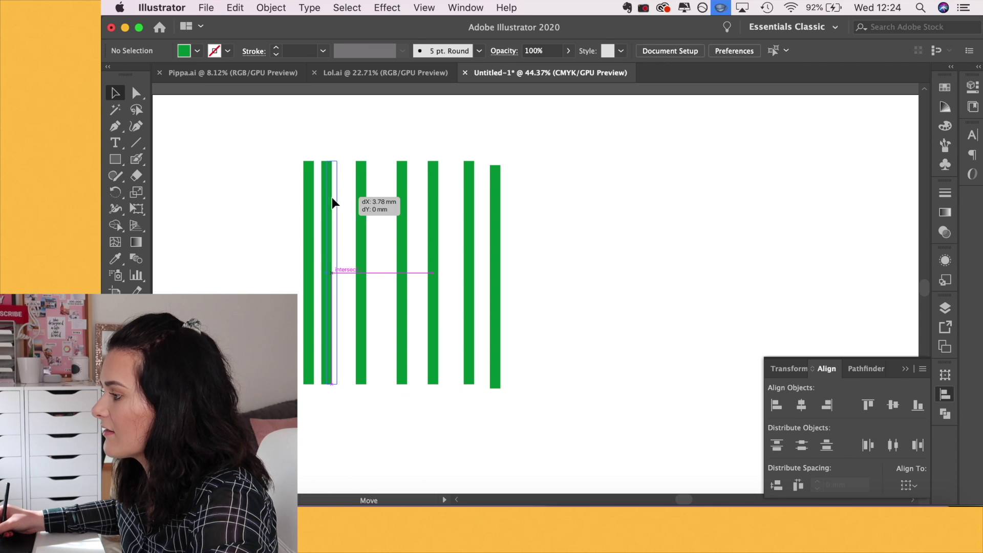
Step: Rearrange the copies into a row of seven green bars and select them all
left_click_drag(332, 197, 355, 194)
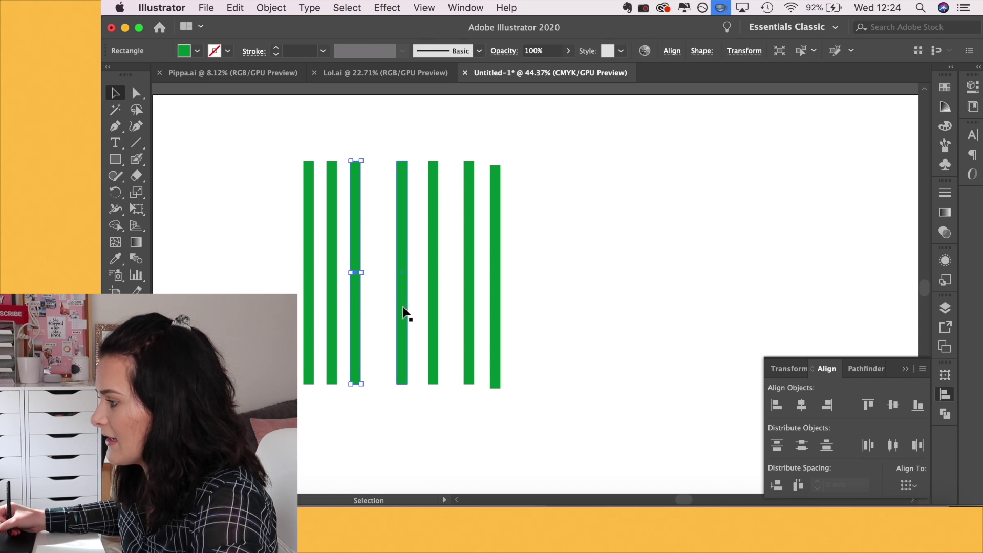
left_click_drag(401, 307, 384, 306)
left_click_drag(433, 219, 410, 217)
left_click(533, 187)
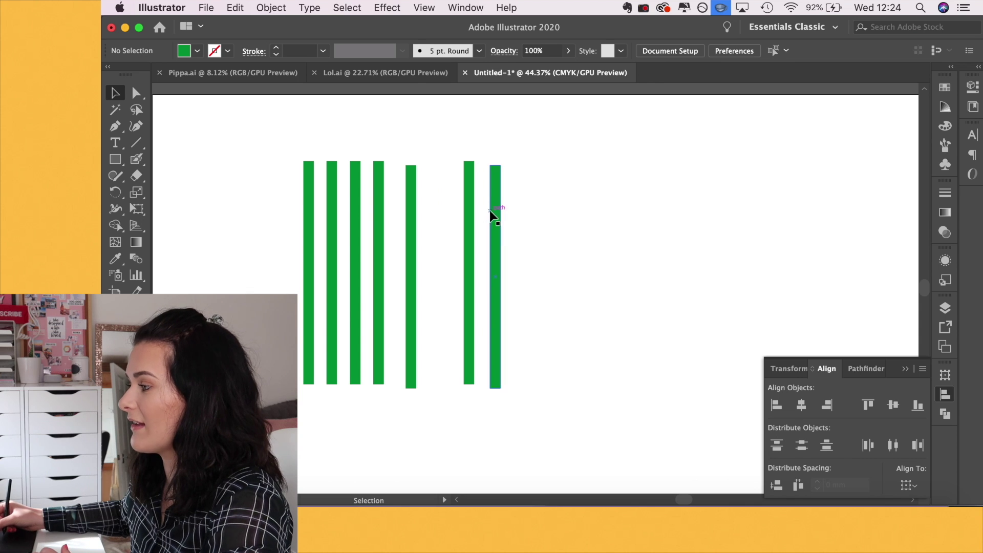
left_click_drag(469, 219, 441, 219)
mouse_move(496, 206)
left_mouse_down()
mouse_move(486, 201)
mouse_move(497, 202)
left_mouse_up()
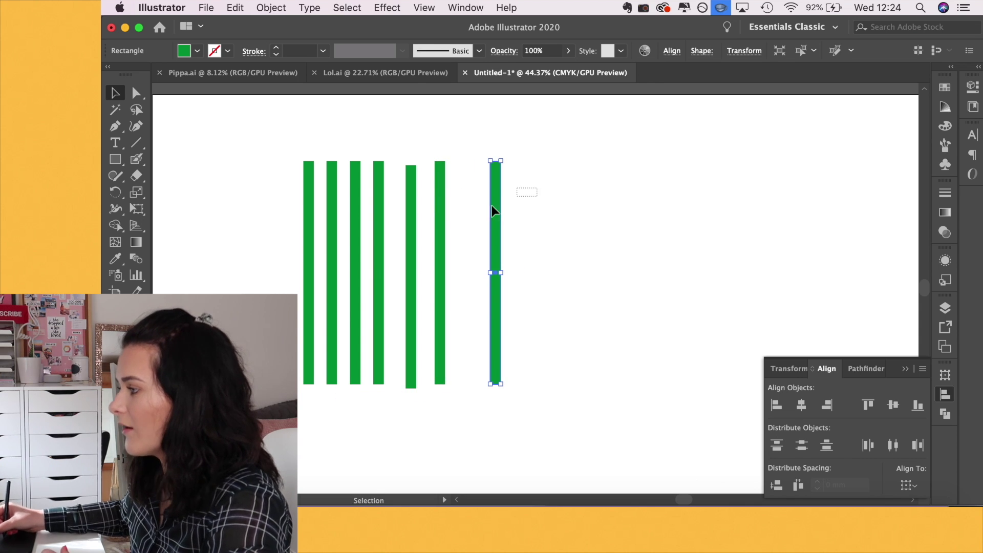
key("super+a")
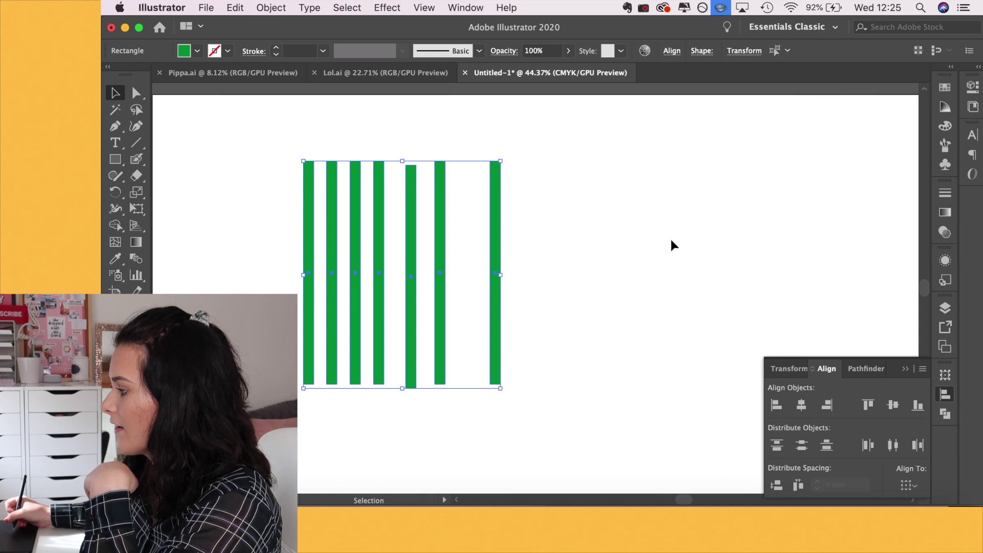
Step: Align the seven green bars on their vertical centres and distribute them evenly by horizontal centre
left_click(895, 406)
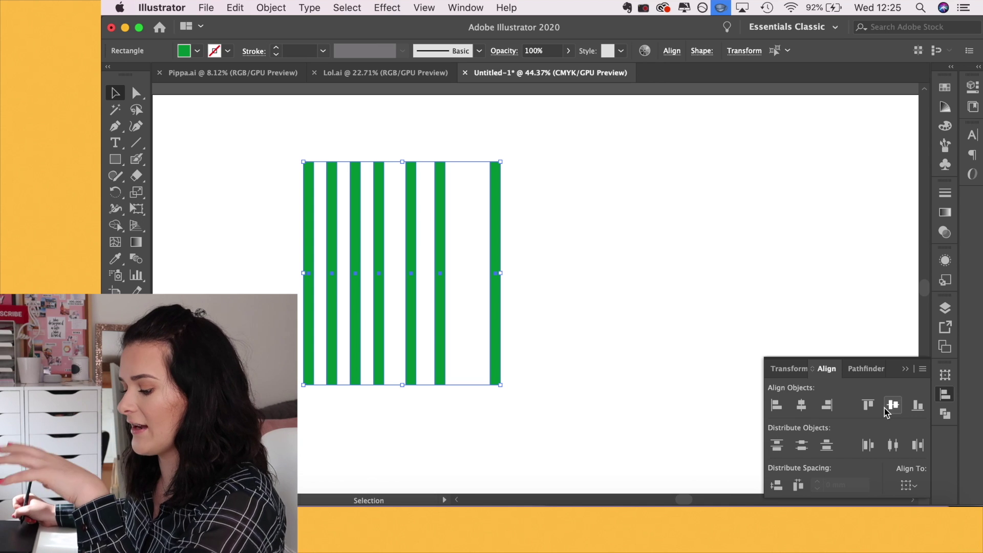
key("super+z")
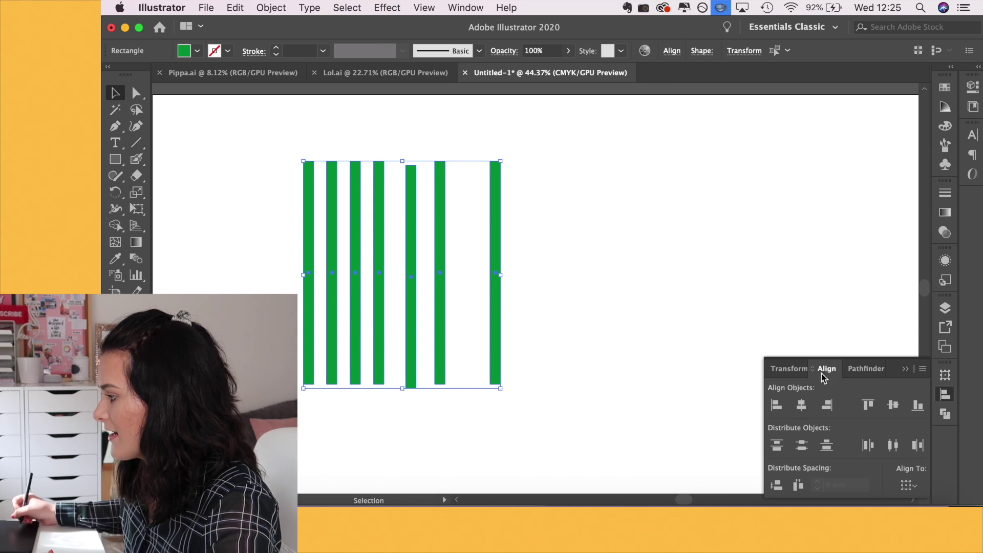
left_click(892, 405)
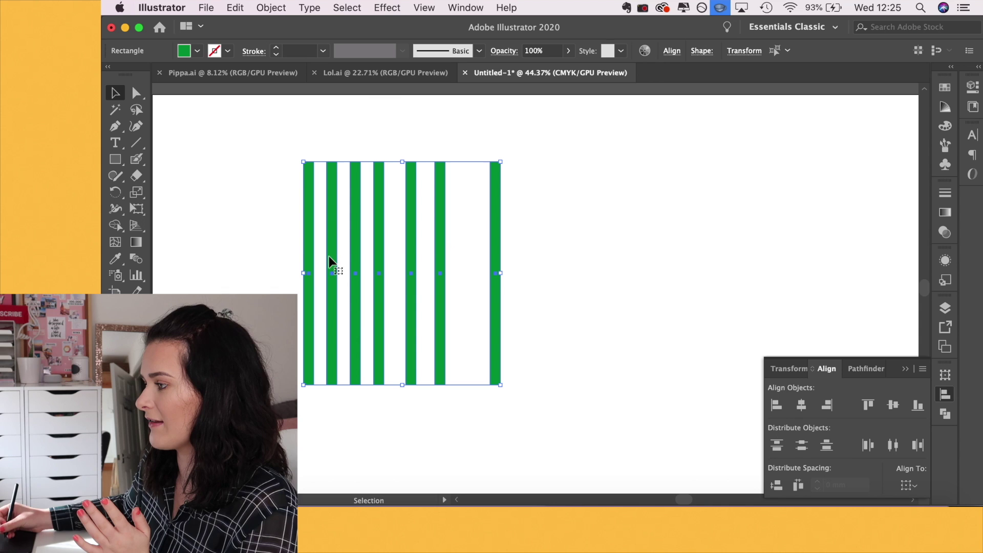
left_click(892, 445)
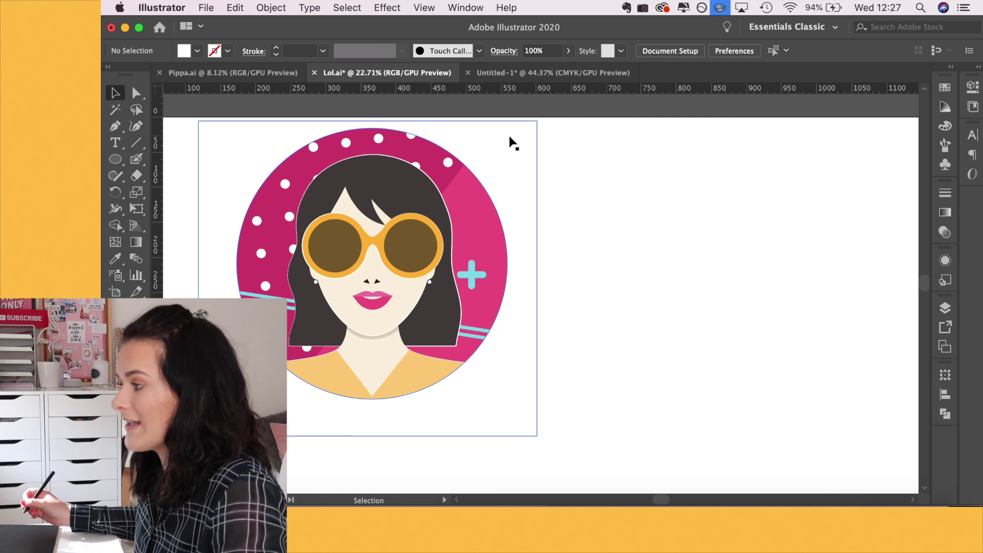
Step: Place a duplicate of the sunglasses portrait to the right of the original, then deselect it
key("a")
key("super+v")
key("v")
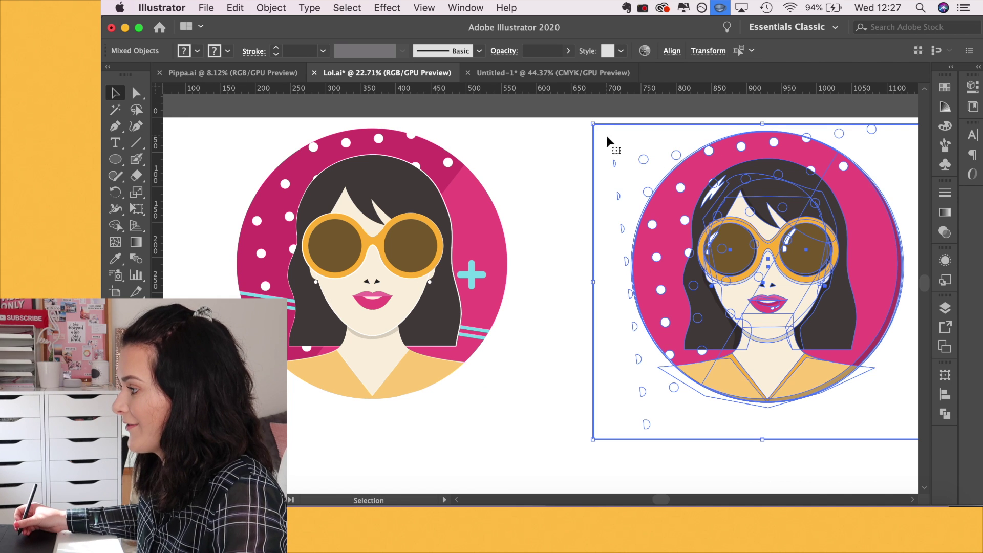
left_click(567, 113)
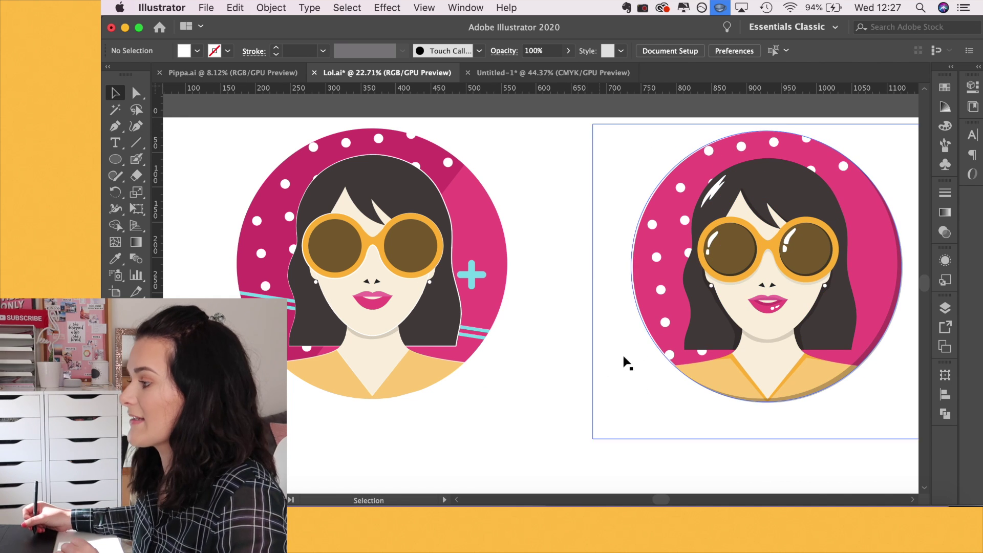